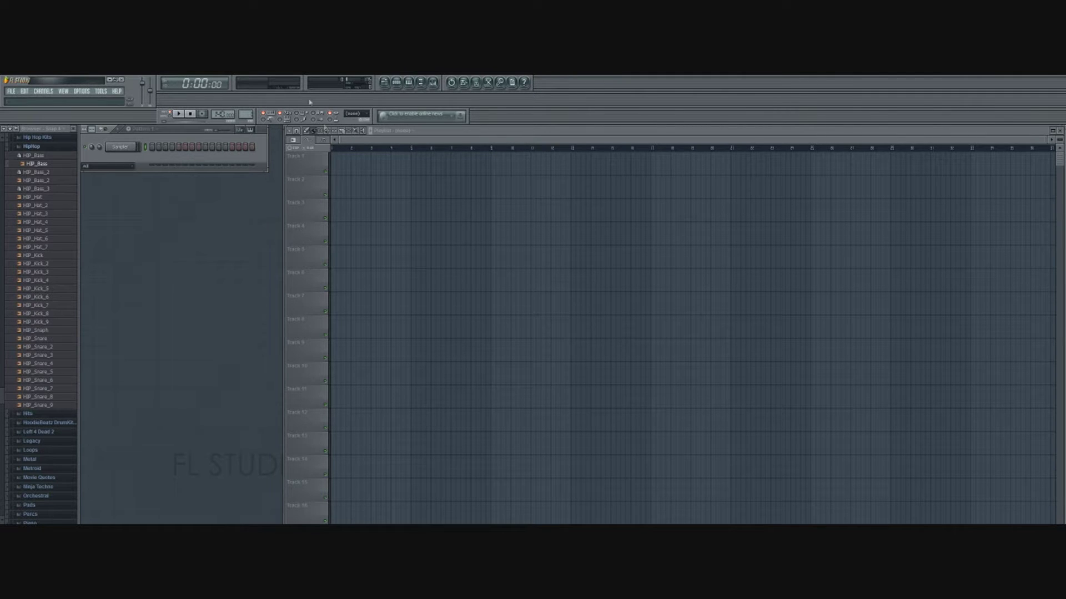
# Close the playlist window and bring it back
pyautogui.click(1056, 133)
pyautogui.click(1056, 133)
pyautogui.click(384, 82)
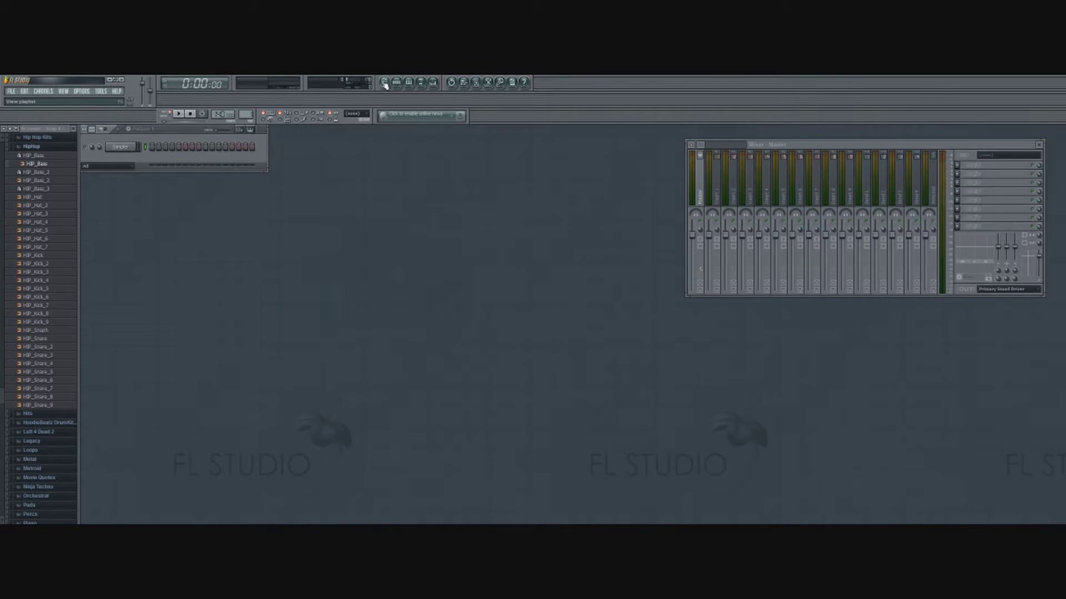
pyautogui.click(384, 83)
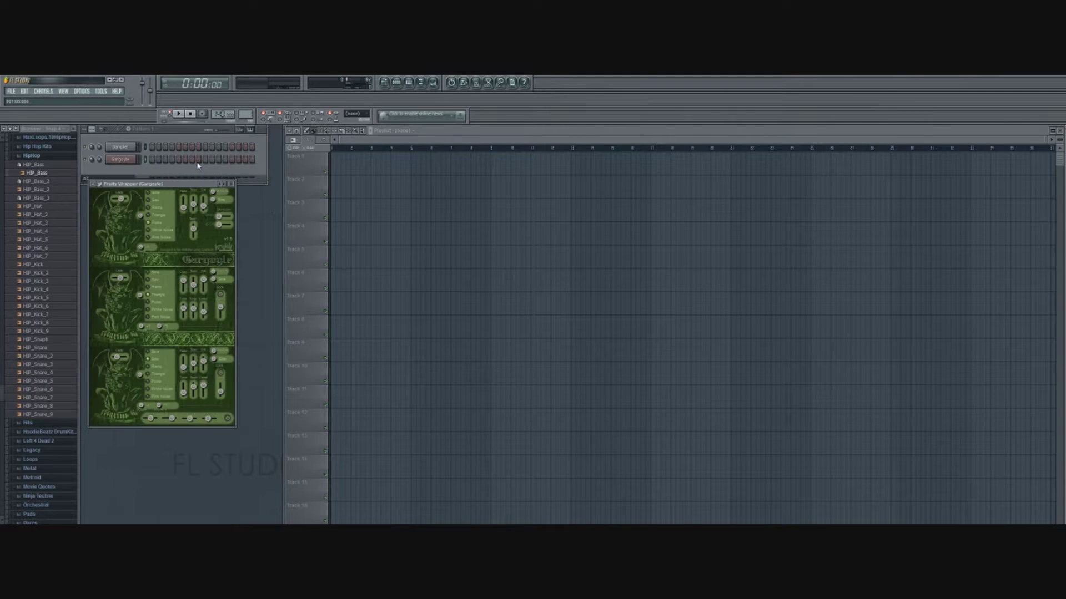
# Audition the Gargoyle synth from its channel and change the waveform of its second oscillator
pyautogui.press('q')
pyautogui.press('q')
pyautogui.click(122, 159)
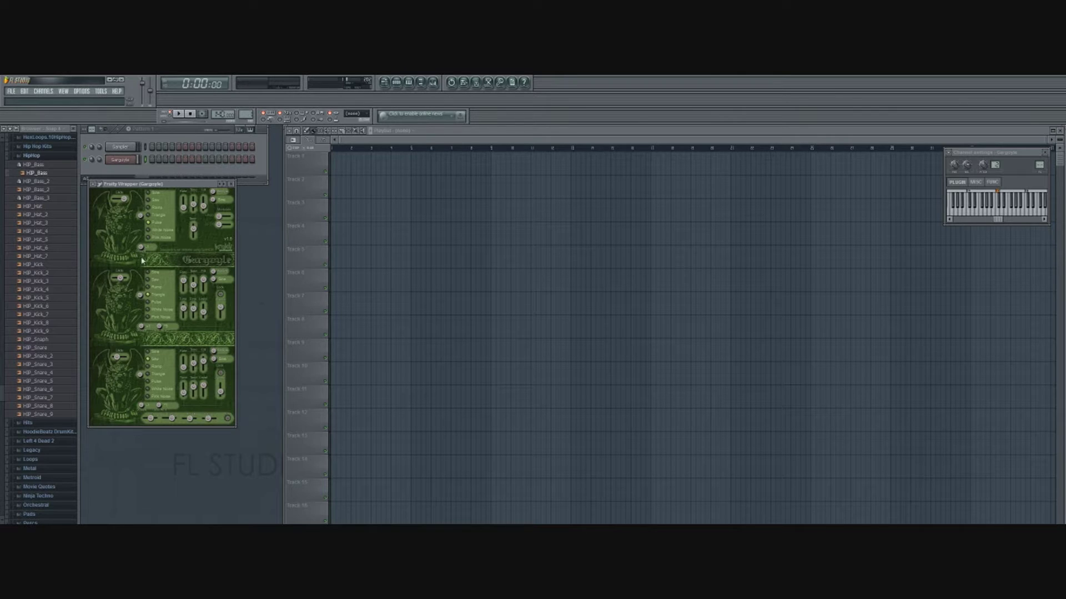
pyautogui.click(141, 295)
# Add a Toxic Biohazard synth channel, audition several of its presets, and close the synth
pyautogui.click(166, 460)
pyautogui.press('b')
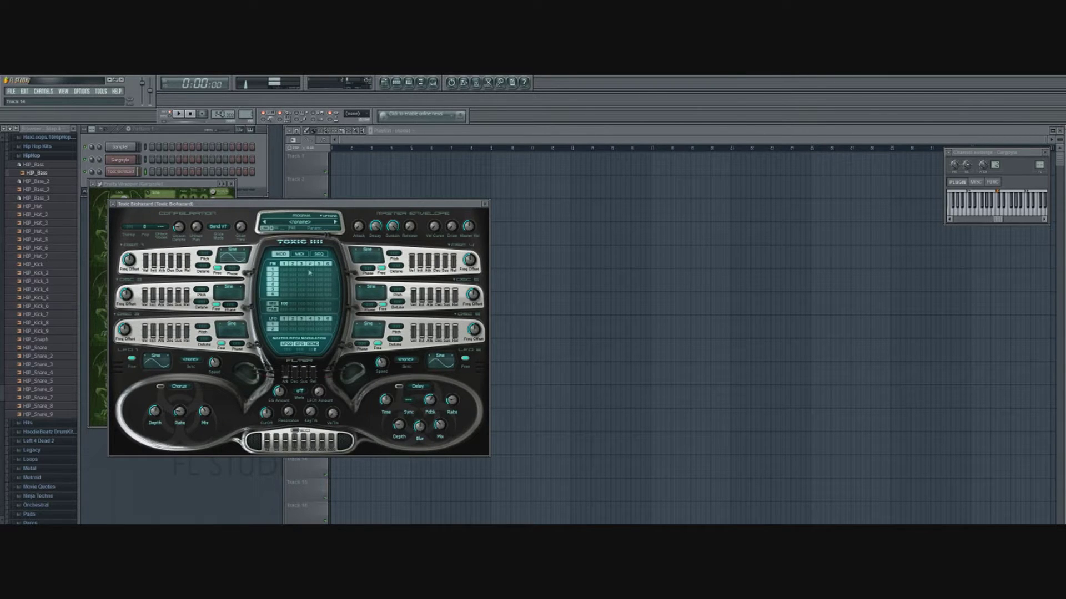
pyautogui.click(335, 223)
pyautogui.press('b')
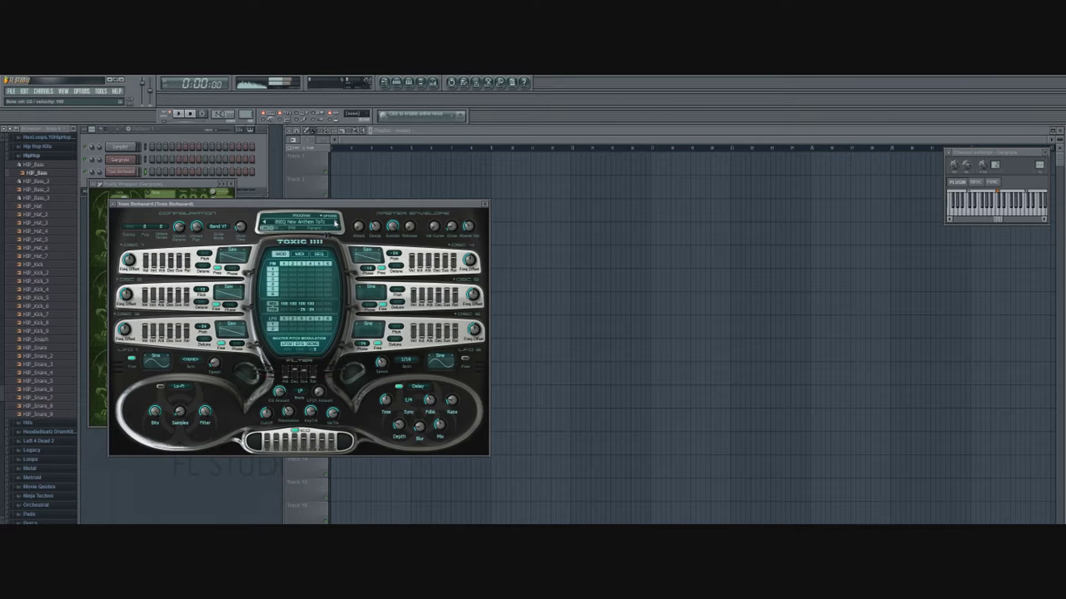
pyautogui.click(335, 223)
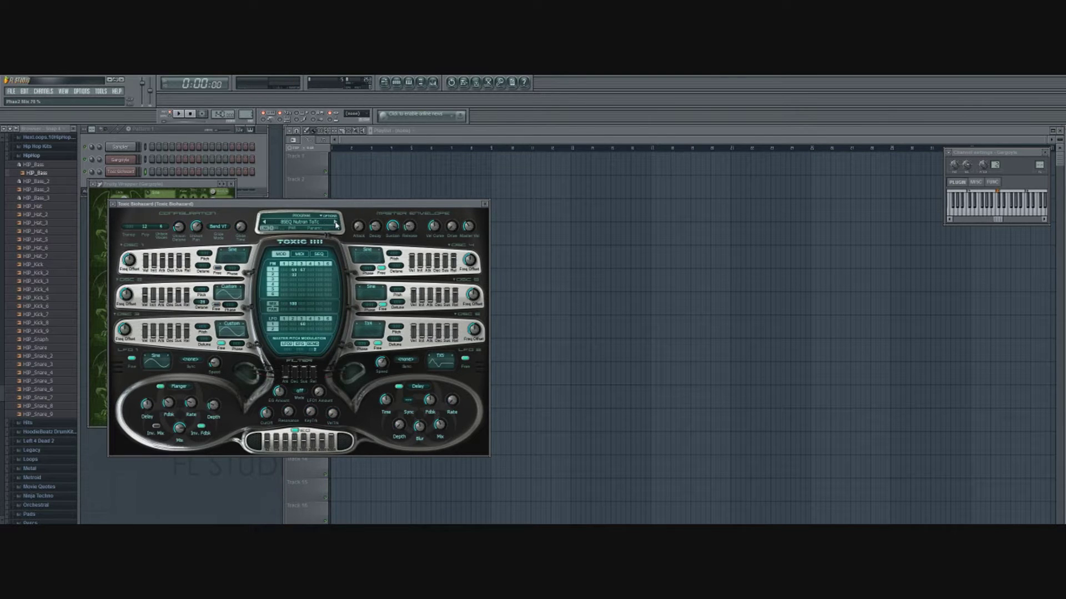
pyautogui.click(335, 222)
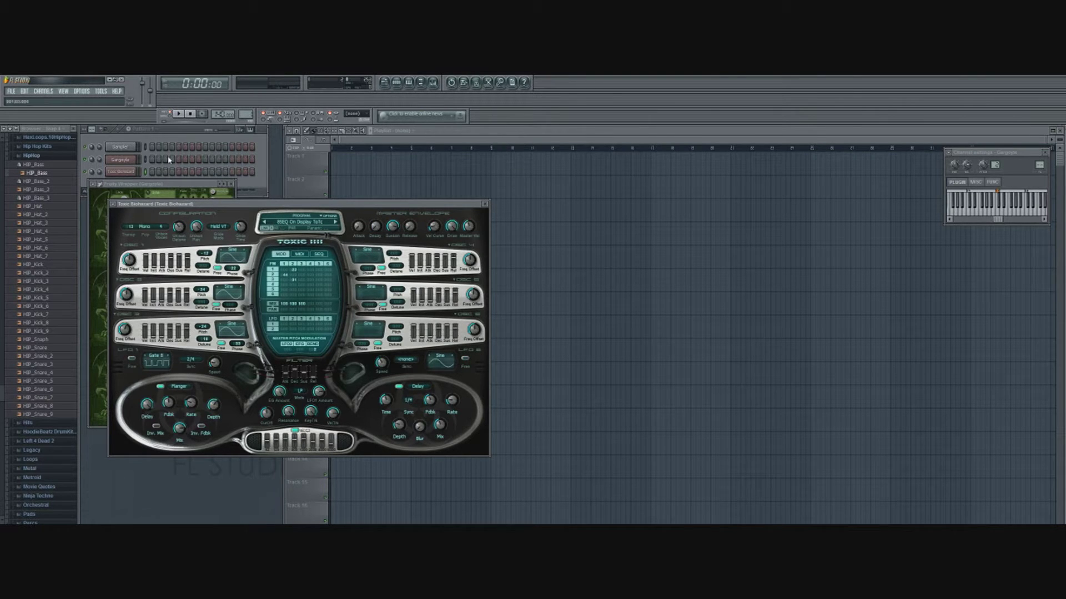
pyautogui.click(484, 204)
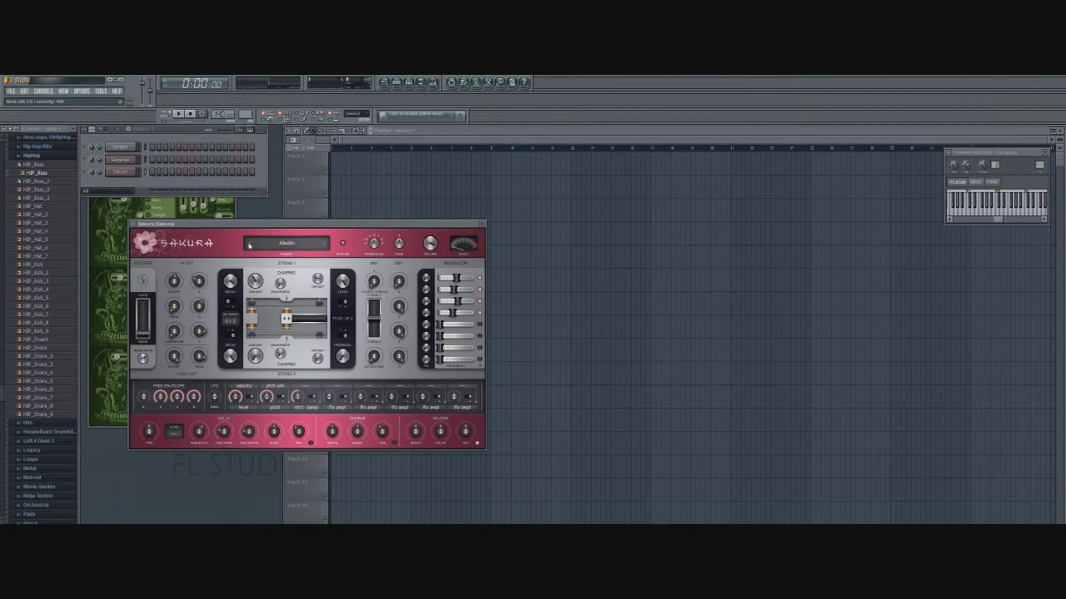
# Audition the Sakura and Novation V-Station synths and adjust an effects knob on the V-Station
pyautogui.press('z')
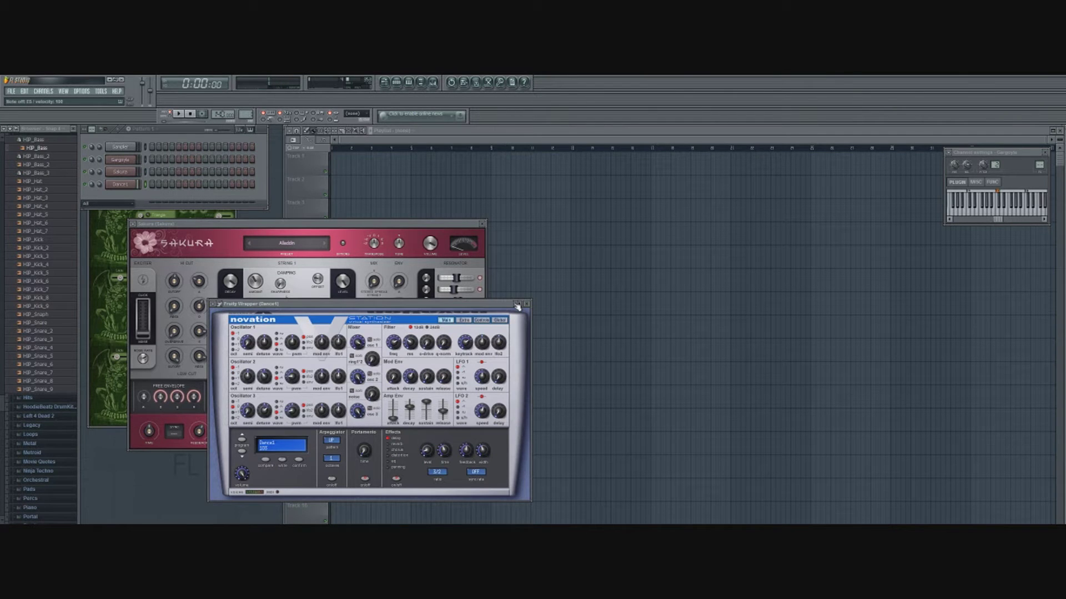
pyautogui.press('z')
pyautogui.moveTo(470, 455); pyautogui.dragTo(468, 448)
pyautogui.click(121, 185)
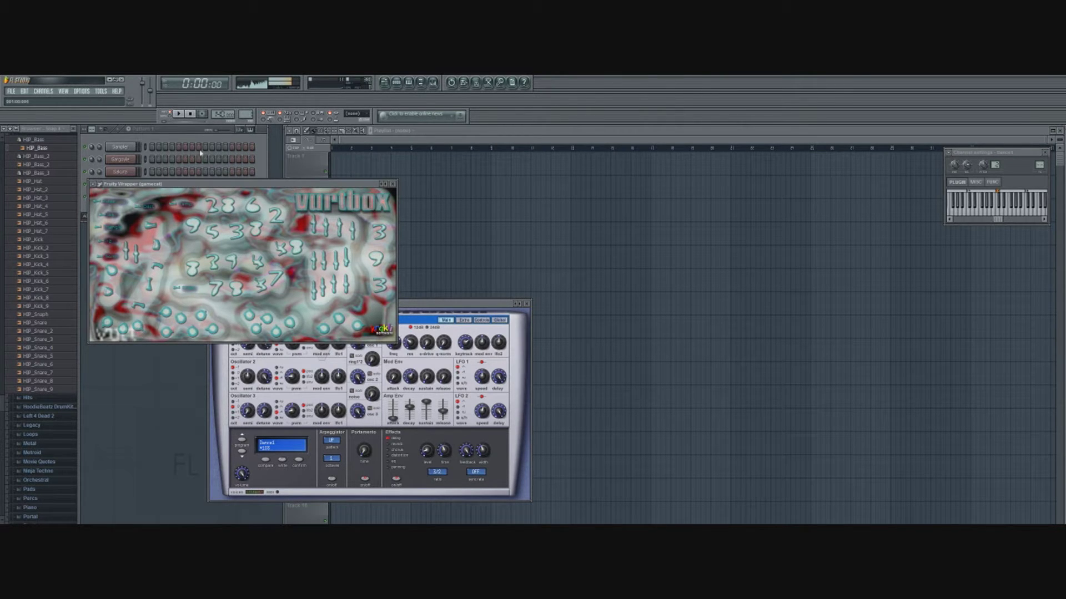
# Close the Vurtbox synth window and widen the step sequencer to show 64 steps per channel
pyautogui.click(392, 183)
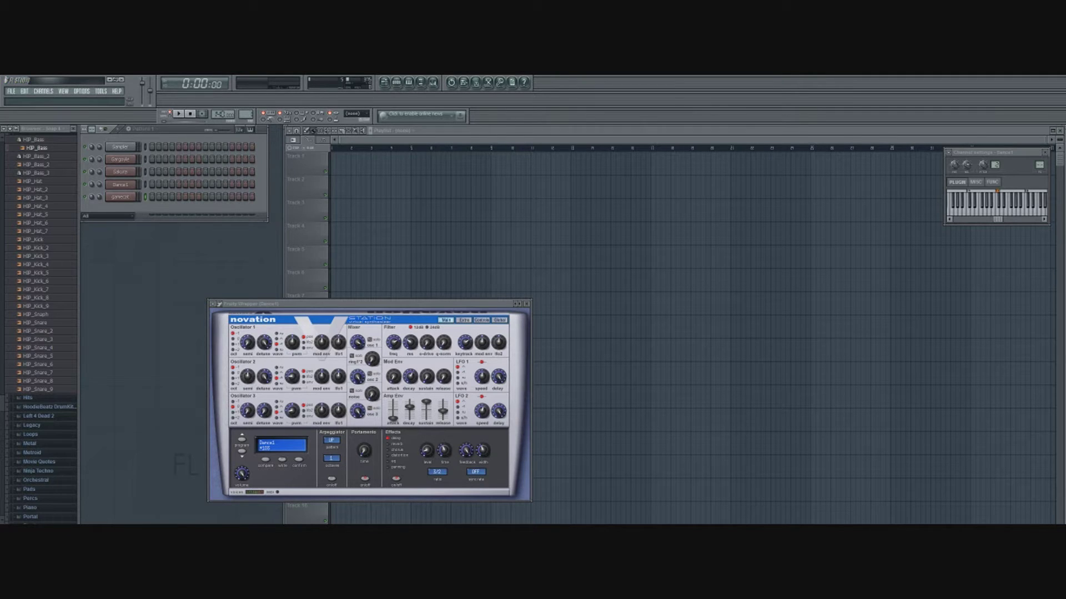
pyautogui.click(293, 140)
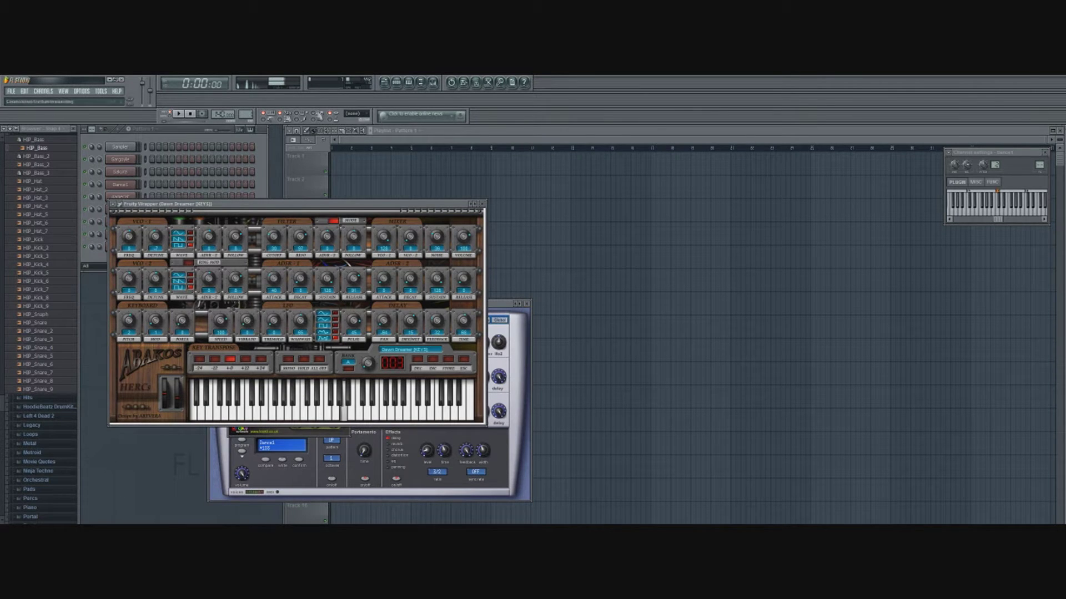
pyautogui.click(199, 135)
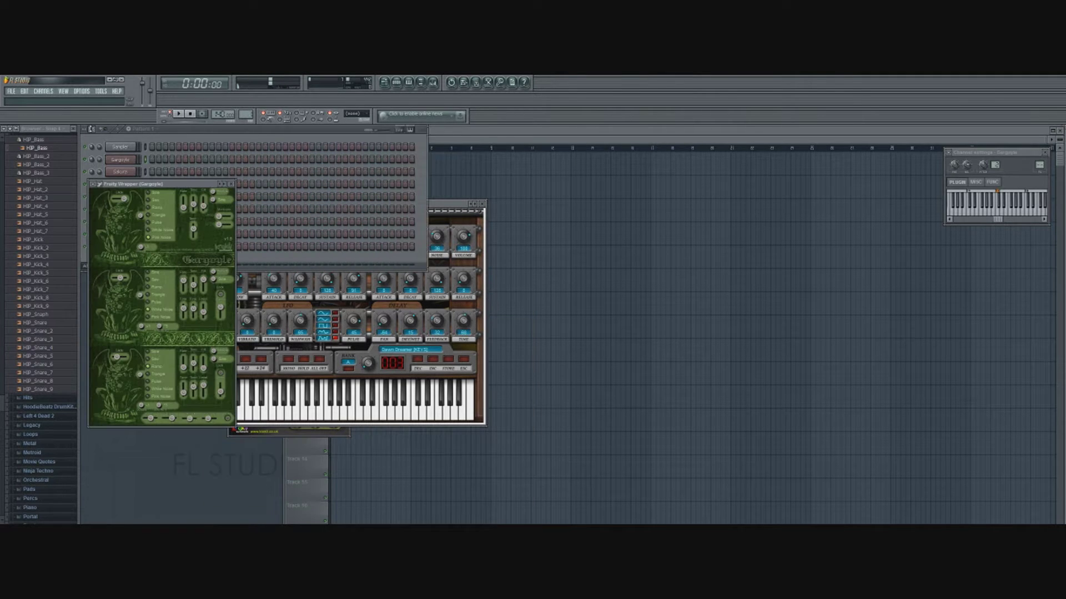
pyautogui.moveTo(428, 200); pyautogui.dragTo(587, 200)
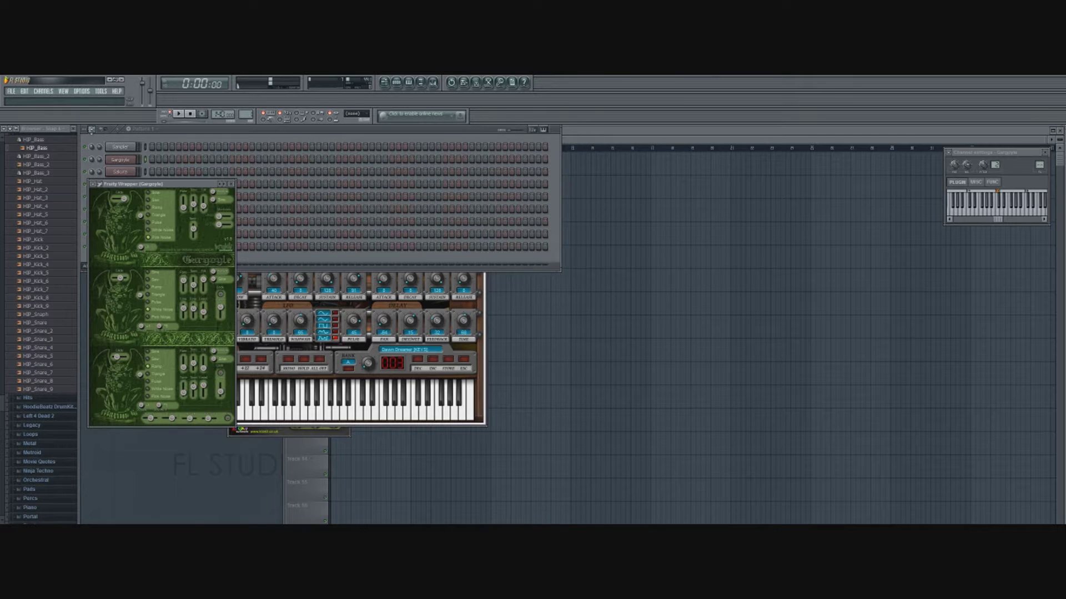
pyautogui.click(195, 132)
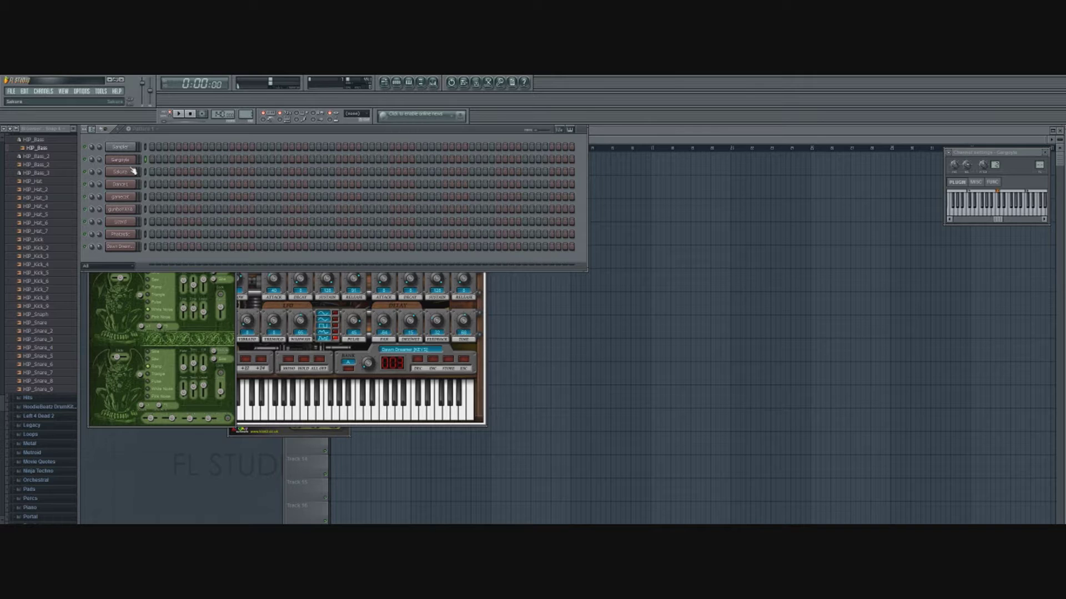
# Enter a Gargoyle note on the first step of Pattern 1 and place two Pattern 1 clips at the start of Track 1
pyautogui.press('space')
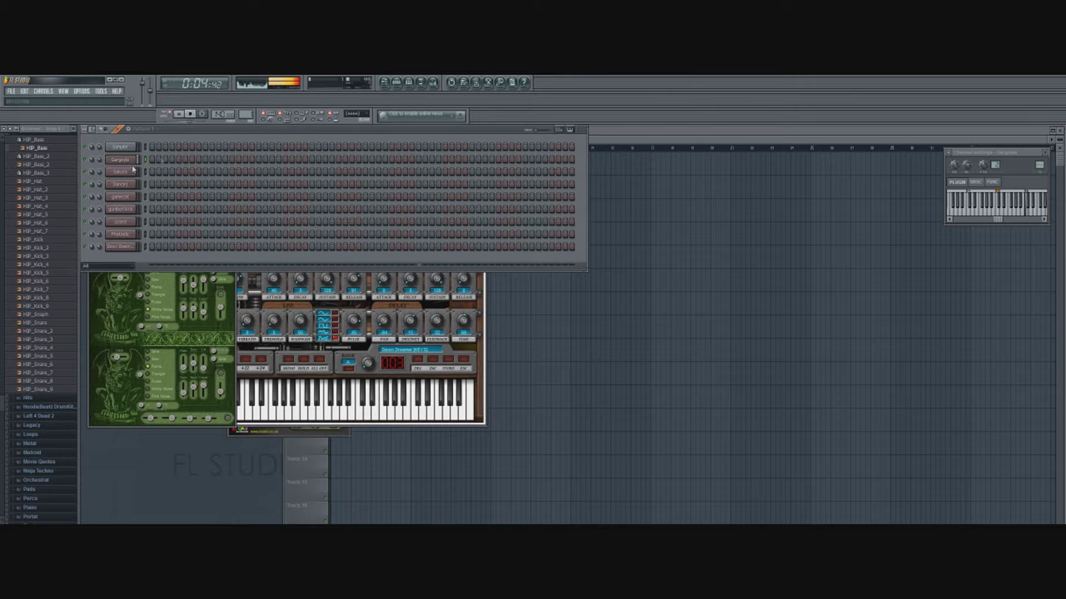
pyautogui.click(569, 130)
pyautogui.scroll(1, 151, 206)
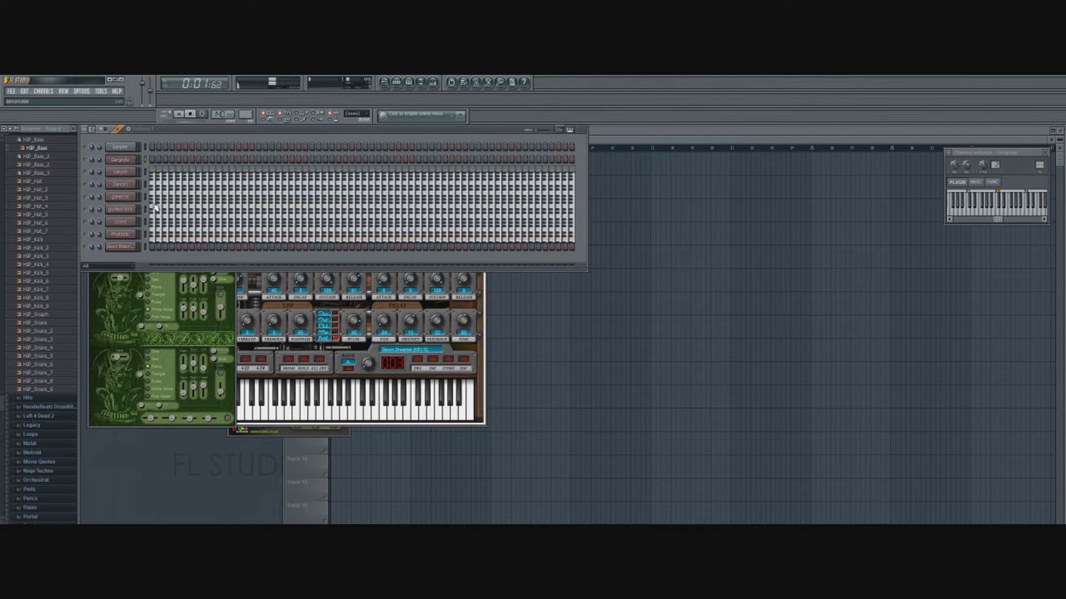
pyautogui.click(153, 195)
pyautogui.click(190, 114)
pyautogui.click(154, 192)
pyautogui.click(570, 130)
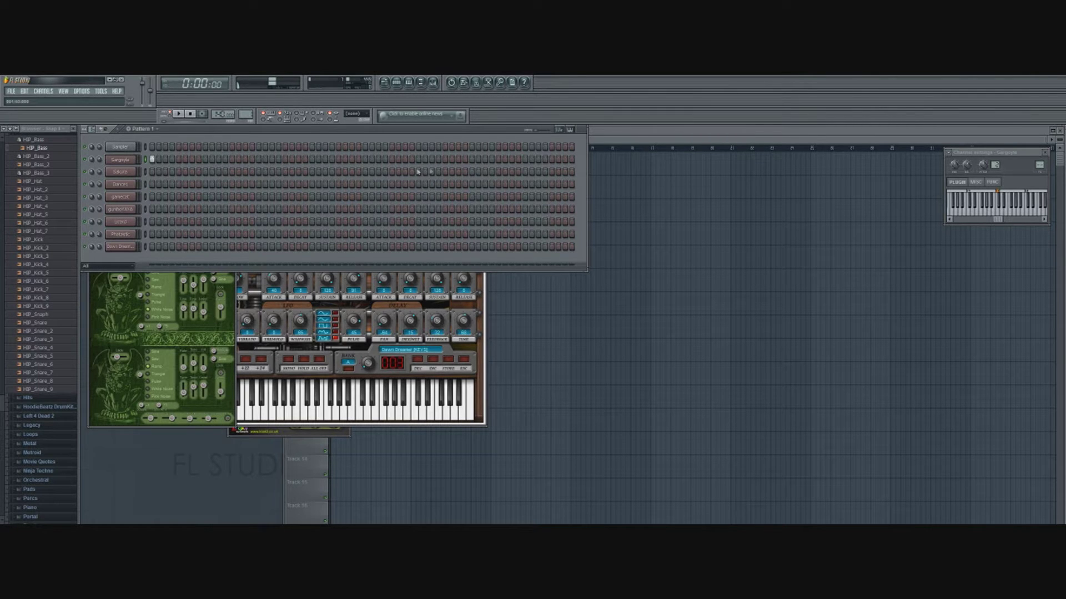
pyautogui.click(626, 143)
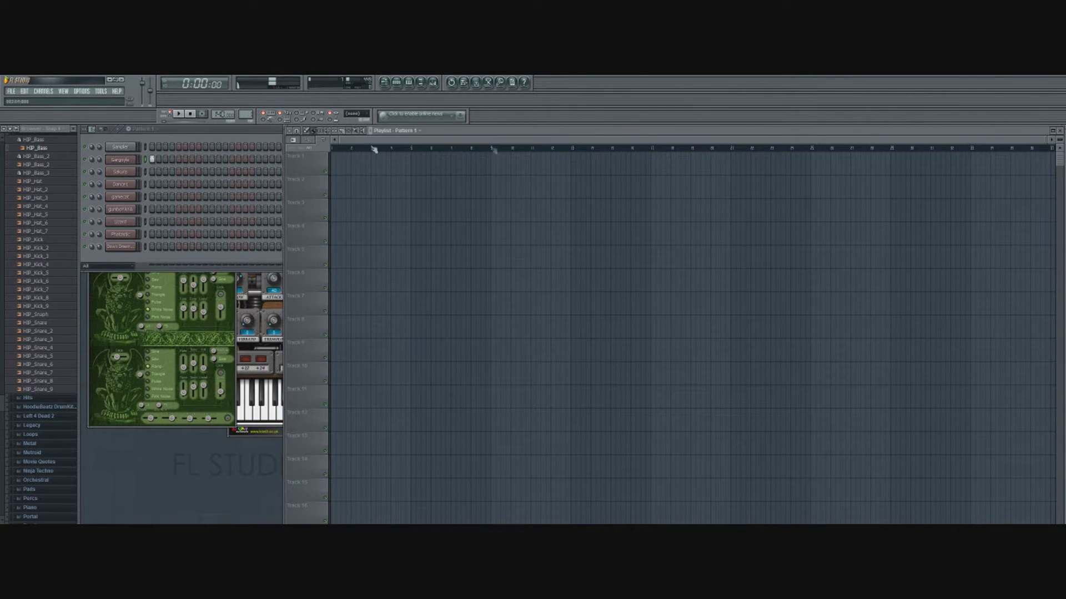
pyautogui.moveTo(336, 165); pyautogui.dragTo(449, 165)
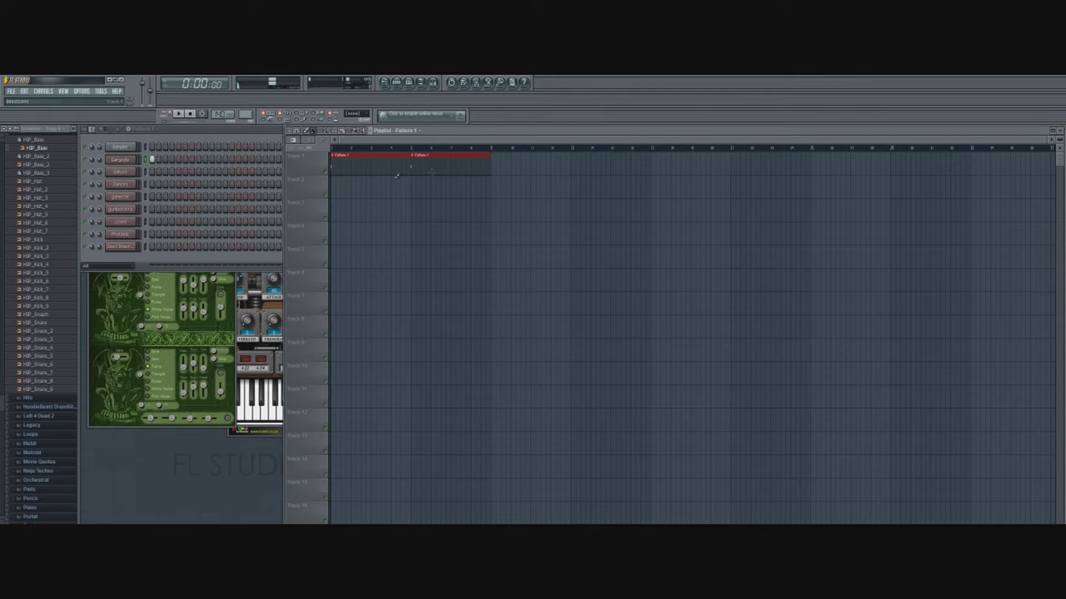
pyautogui.click(185, 134)
pyautogui.moveTo(246, 114); pyautogui.dragTo(246, 111)
pyautogui.click(120, 159)
pyautogui.click(120, 159)
pyautogui.moveTo(88, 131); pyautogui.dragTo(88, 124)
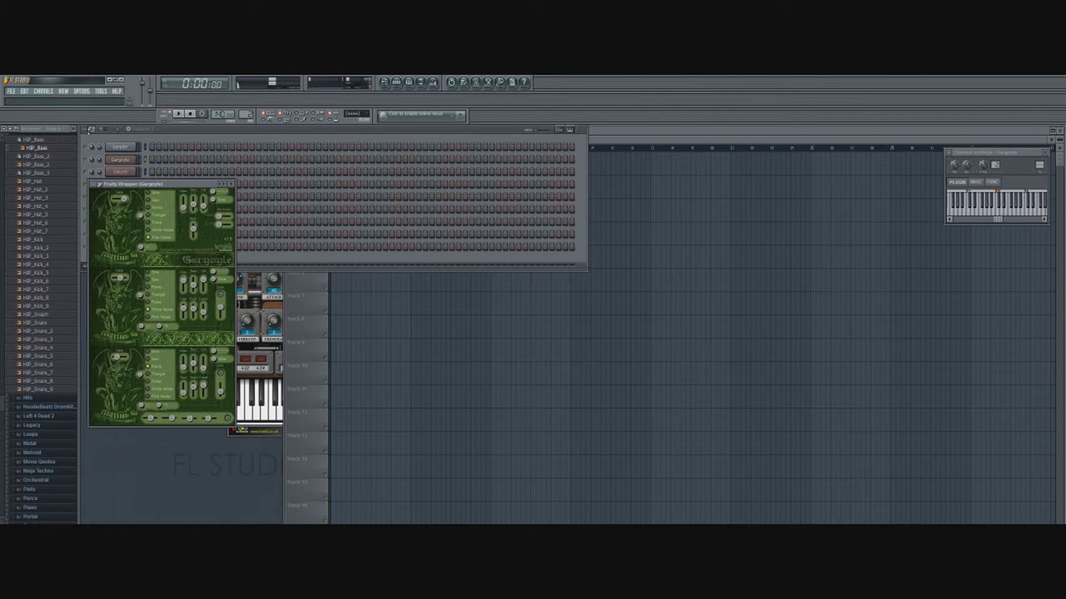
pyautogui.click(163, 132)
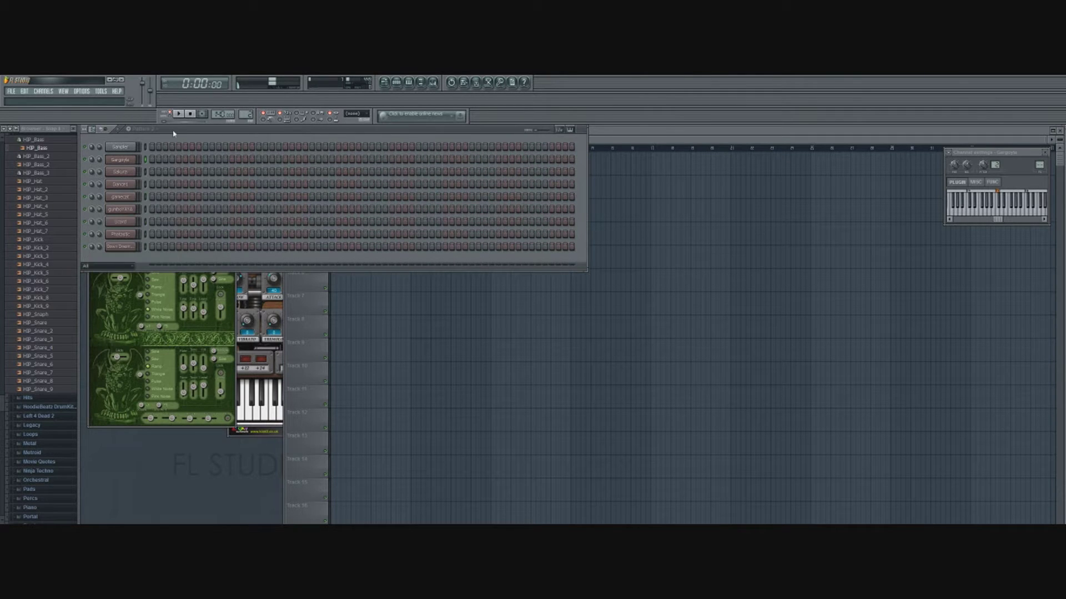
pyautogui.click(593, 134)
pyautogui.click(495, 162)
pyautogui.rightClick(505, 163)
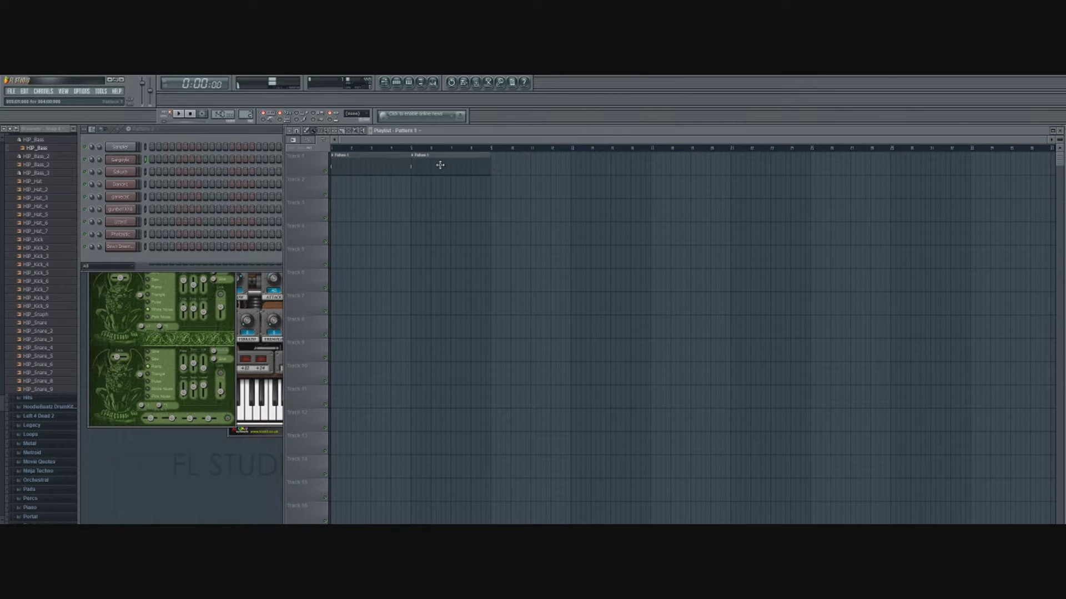
# Select Pattern 1 and fill Track 1 with consecutive Pattern 1 clips from bar 9 onward
pyautogui.doubleClick(441, 164)
pyautogui.click(596, 136)
pyautogui.moveTo(494, 165); pyautogui.dragTo(1060, 167)
pyautogui.moveTo(576, 141); pyautogui.dragTo(1013, 147)
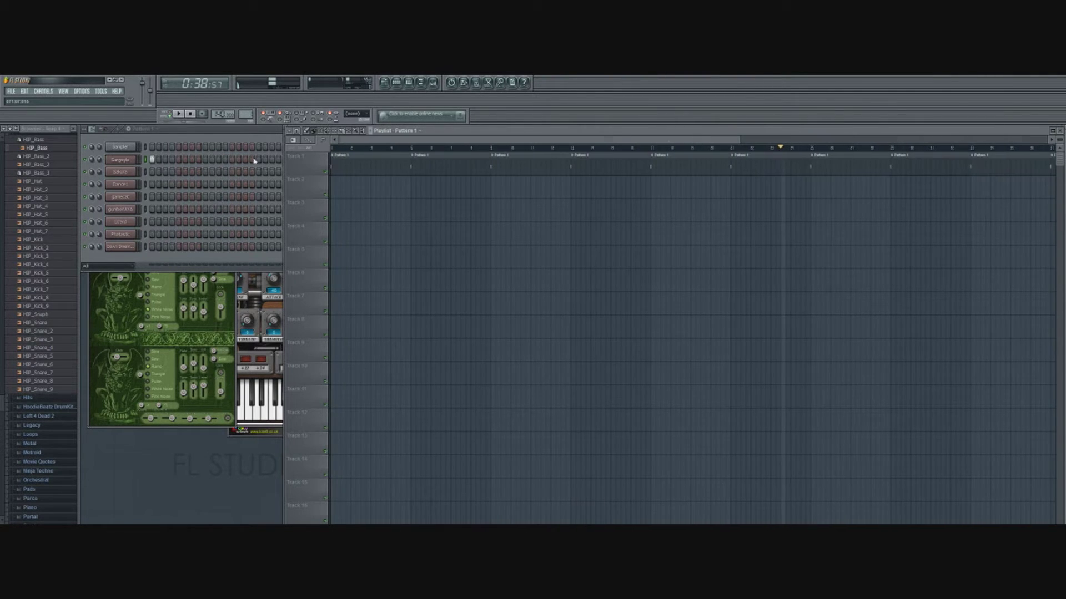
pyautogui.moveTo(383, 140); pyautogui.dragTo(814, 143)
pyautogui.moveTo(526, 161); pyautogui.dragTo(931, 177)
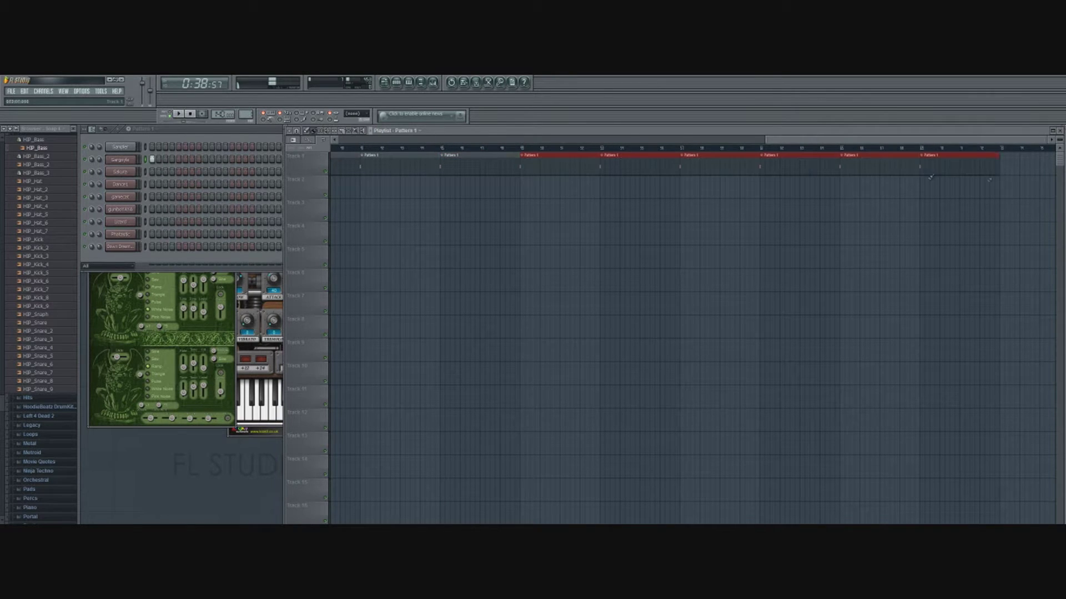
pyautogui.moveTo(780, 140); pyautogui.dragTo(147, 149)
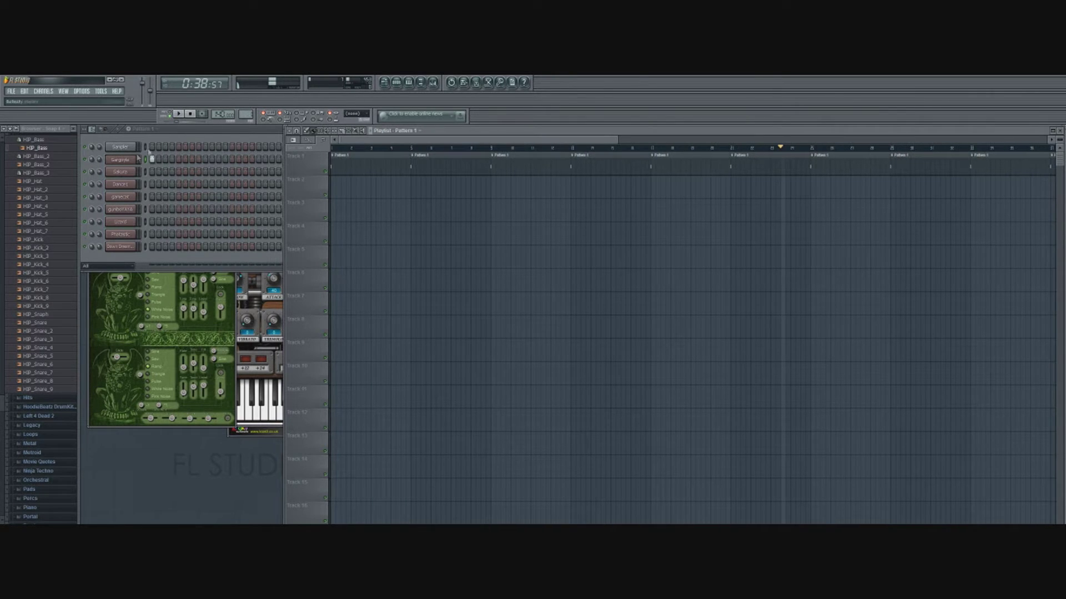
# Switch to Pattern 2 and draw a melody of varying pitches for the Sakura channel across its 64 steps
pyautogui.click(172, 135)
pyautogui.moveTo(246, 110); pyautogui.dragTo(243, 106)
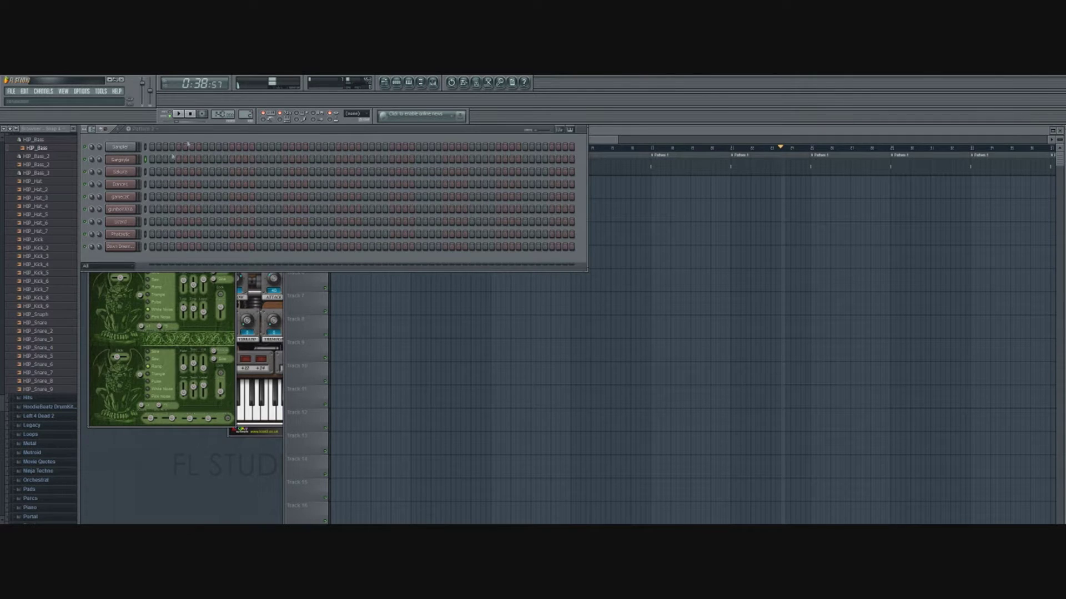
pyautogui.click(129, 173)
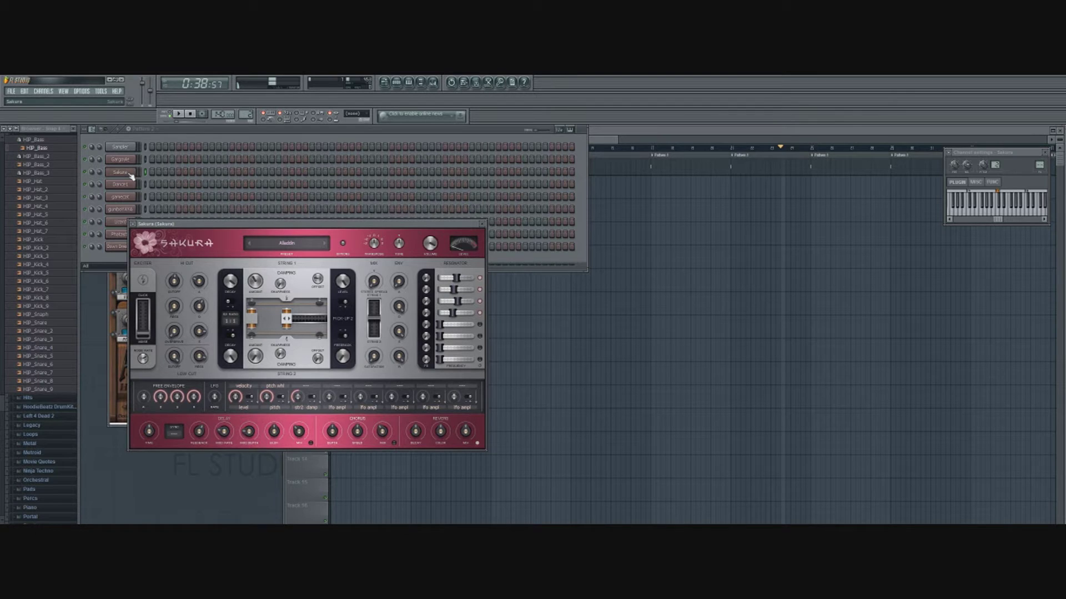
pyautogui.press('z')
pyautogui.click(177, 133)
pyautogui.click(559, 130)
pyautogui.click(571, 130)
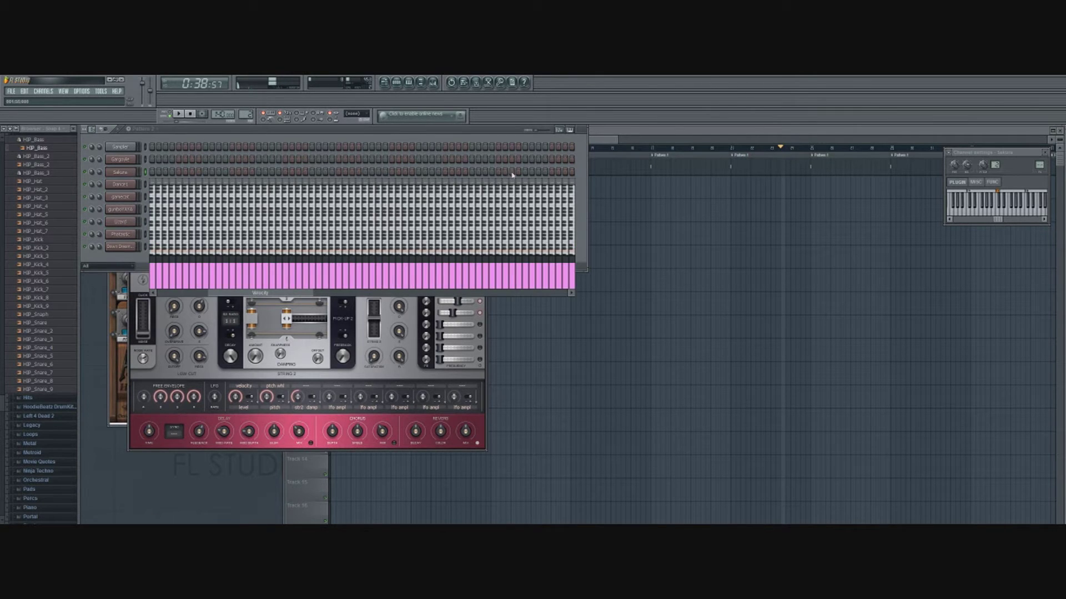
pyautogui.click(559, 131)
pyautogui.moveTo(155, 250)
pyautogui.mouseDown()
pyautogui.moveTo(233, 230)
pyautogui.moveTo(311, 250)
pyautogui.moveTo(411, 236)
pyautogui.moveTo(568, 251)
pyautogui.mouseUp()
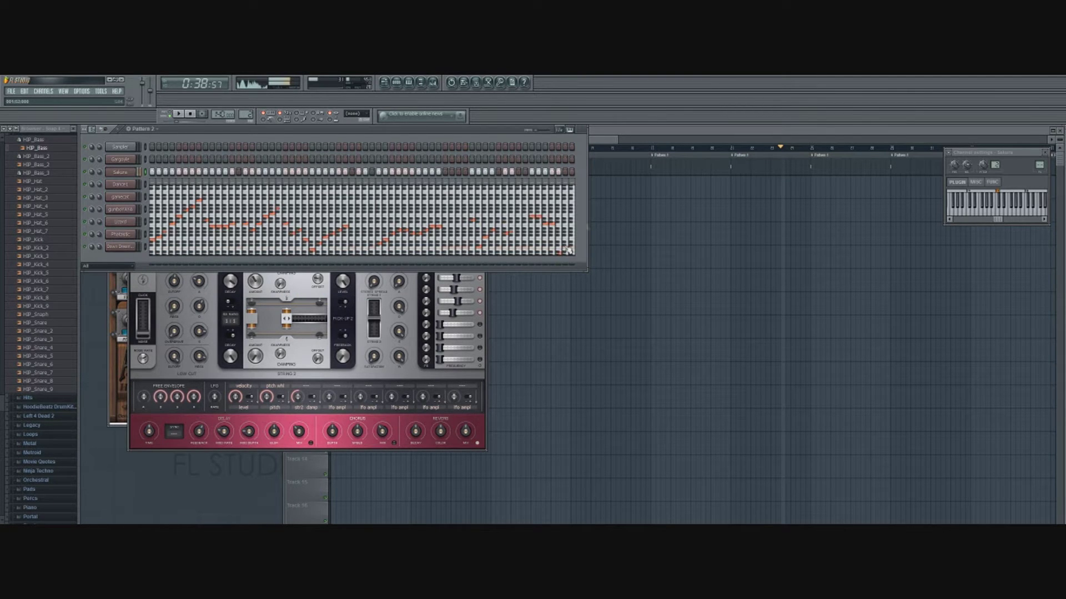
pyautogui.click(571, 131)
# Place a Pattern 2 clip on Track 2 at bar 9 and further consecutive clips from bar 25 onward
pyautogui.click(626, 133)
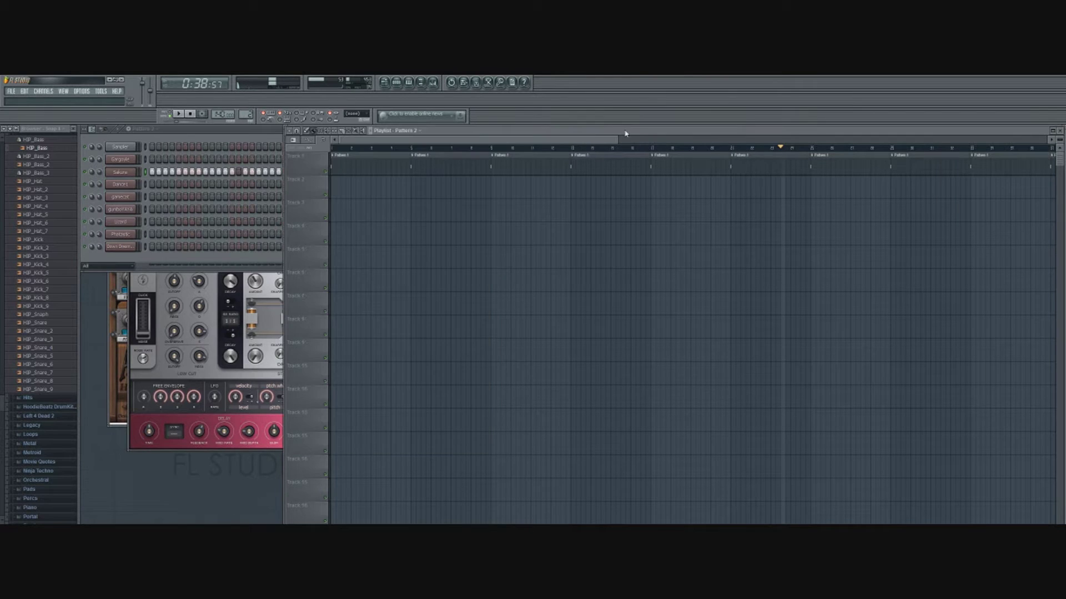
pyautogui.click(541, 147)
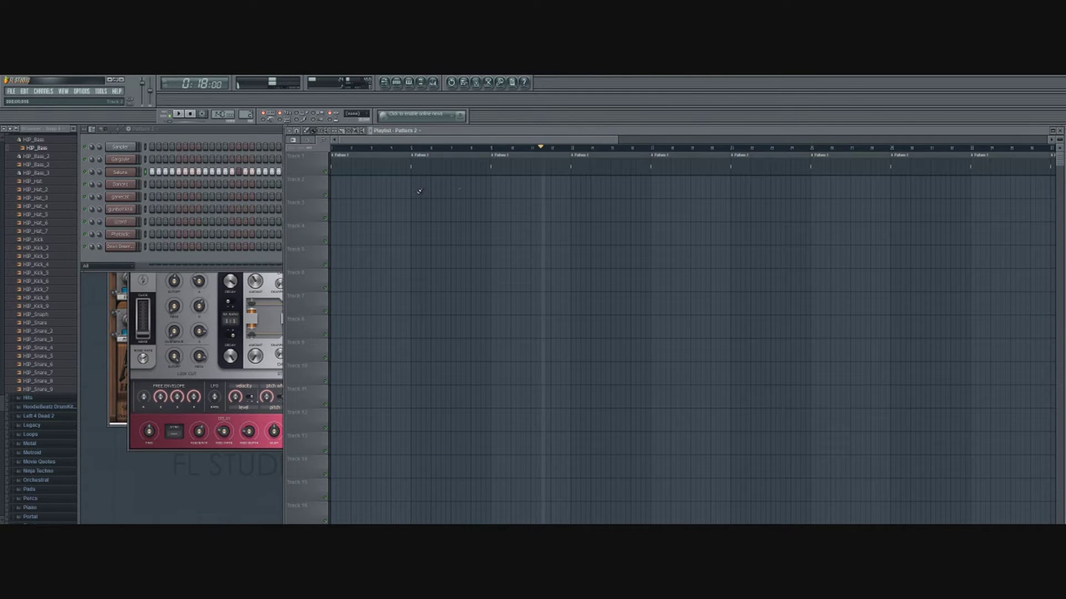
pyautogui.click(495, 189)
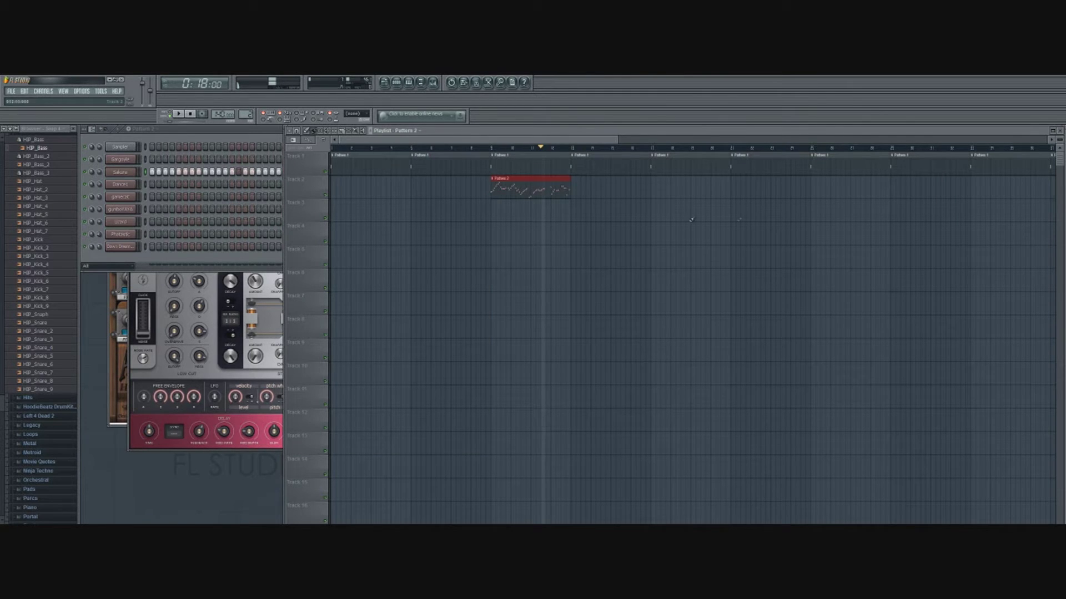
pyautogui.moveTo(813, 189); pyautogui.dragTo(989, 172)
pyautogui.moveTo(586, 141)
pyautogui.mouseDown()
pyautogui.moveTo(868, 157)
pyautogui.moveTo(926, 147)
pyautogui.mouseUp()
pyautogui.click(813, 186)
pyautogui.moveTo(779, 141); pyautogui.dragTo(333, 145)
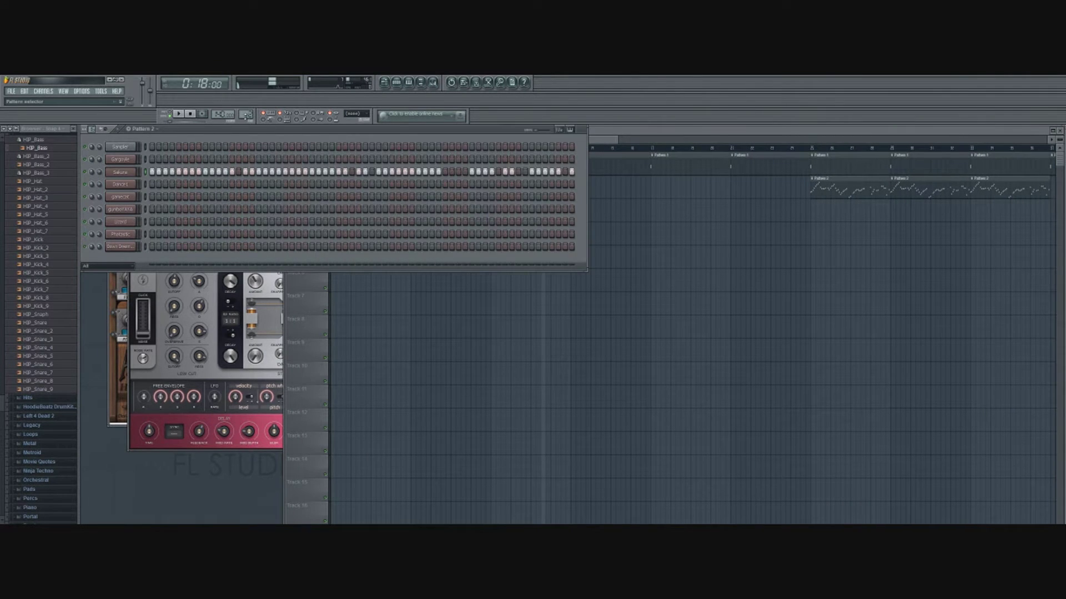
# In Pattern 3, audition the Dance1 V-Station synth and enter notes of varying pitches on all 16 steps of its channel
pyautogui.click(133, 190)
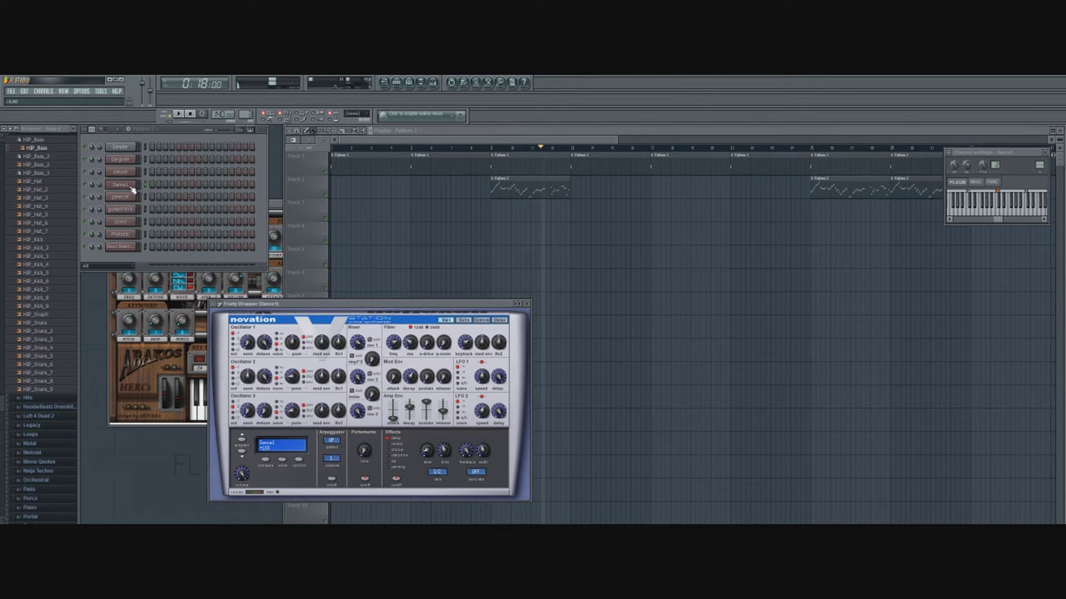
pyautogui.press('b')
pyautogui.click(251, 129)
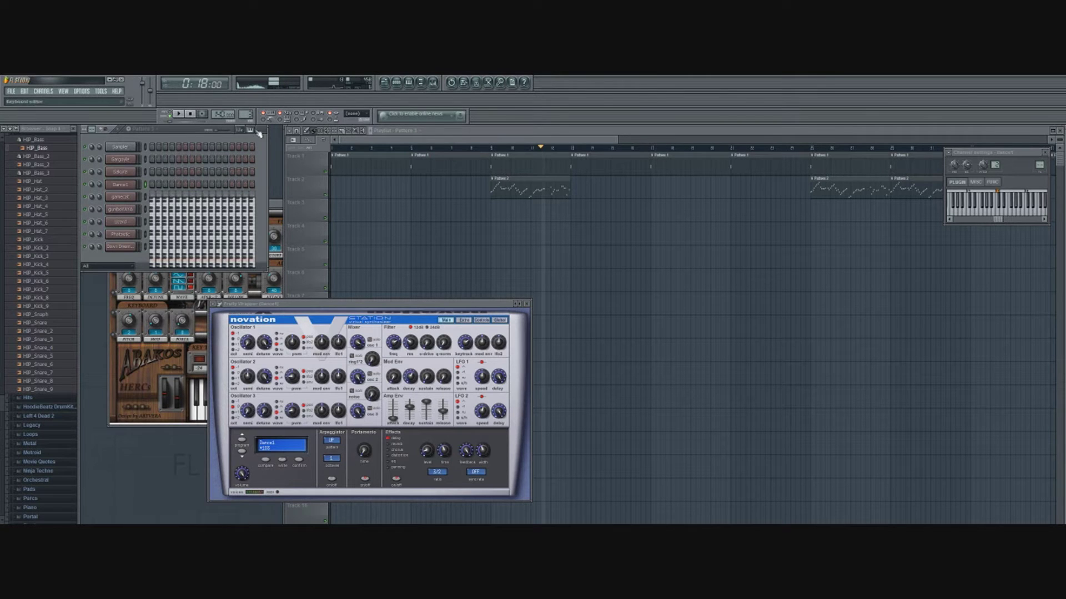
pyautogui.click(156, 250)
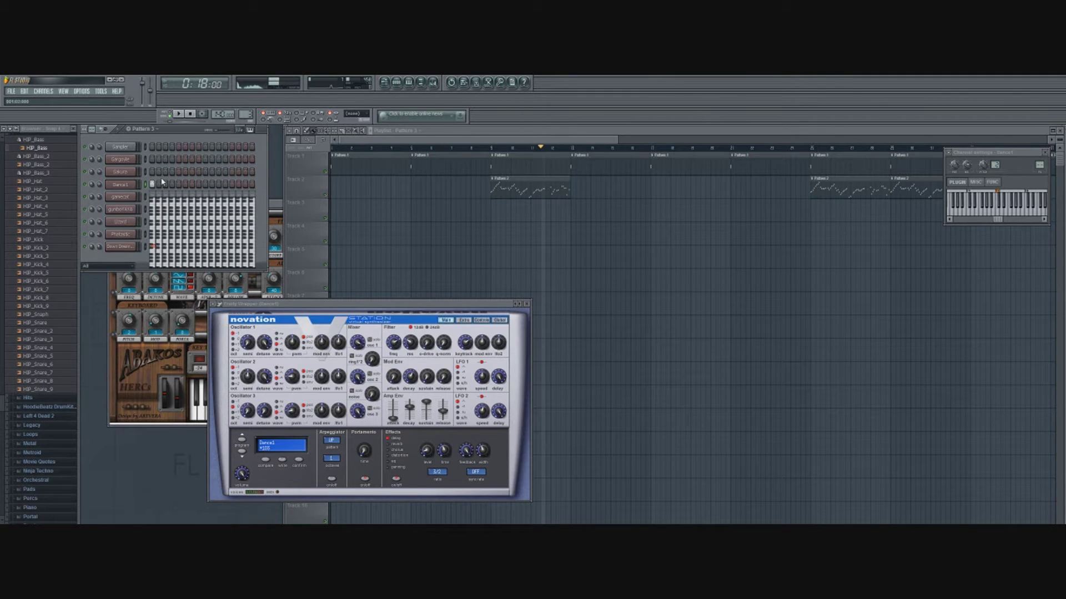
pyautogui.moveTo(162, 249); pyautogui.dragTo(254, 260)
# Fill Track 3 with consecutive Pattern 3 clips from bar 9, leaving bars 37 to 40 empty and resuming at bar 41
pyautogui.click(431, 140)
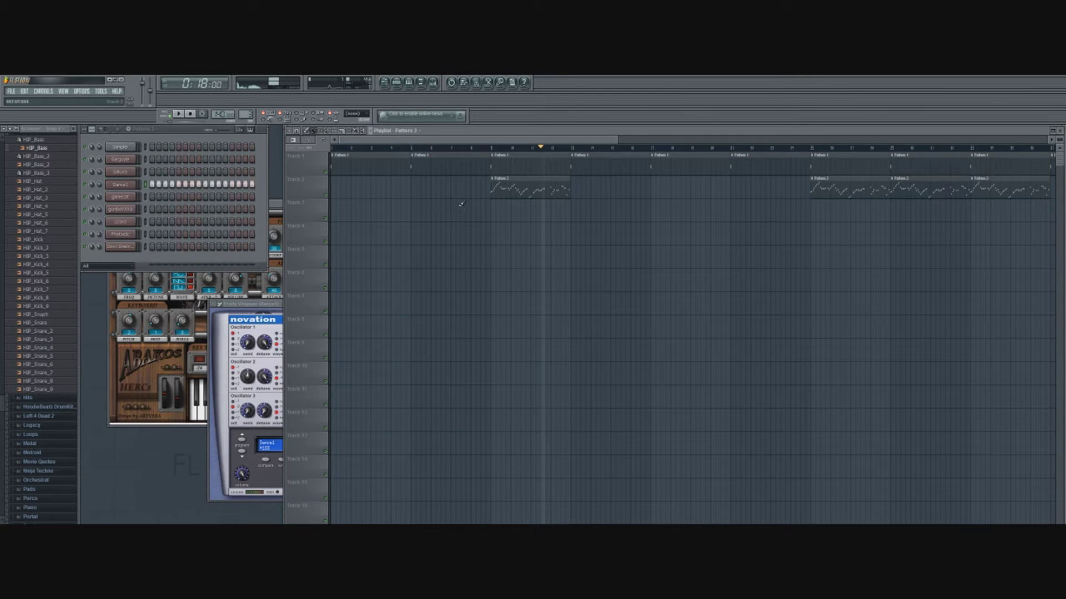
pyautogui.moveTo(493, 216); pyautogui.dragTo(1044, 214)
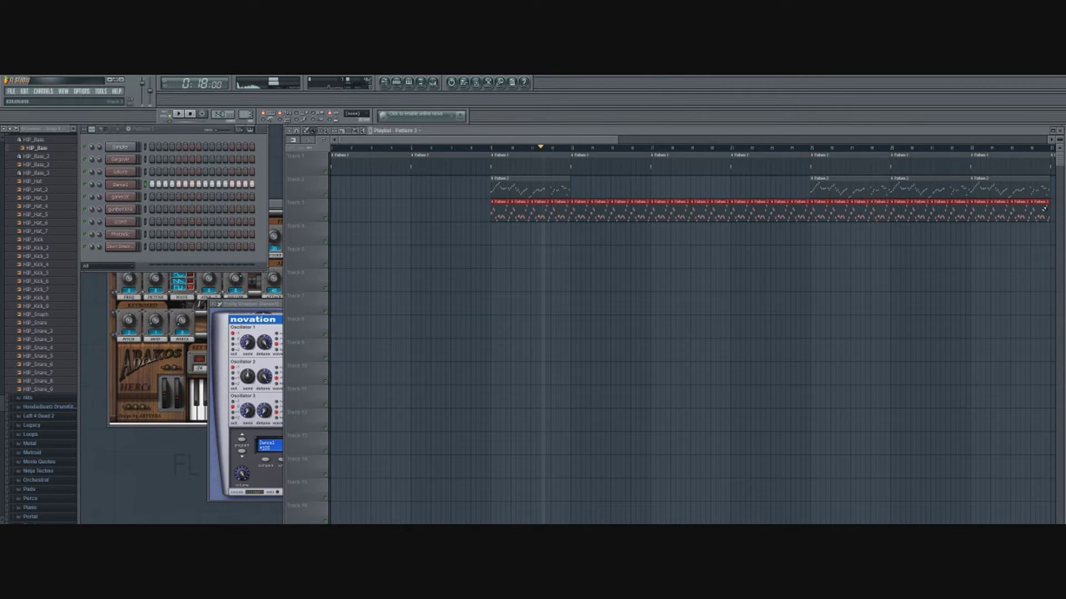
pyautogui.hscroll(8, 542, 192)
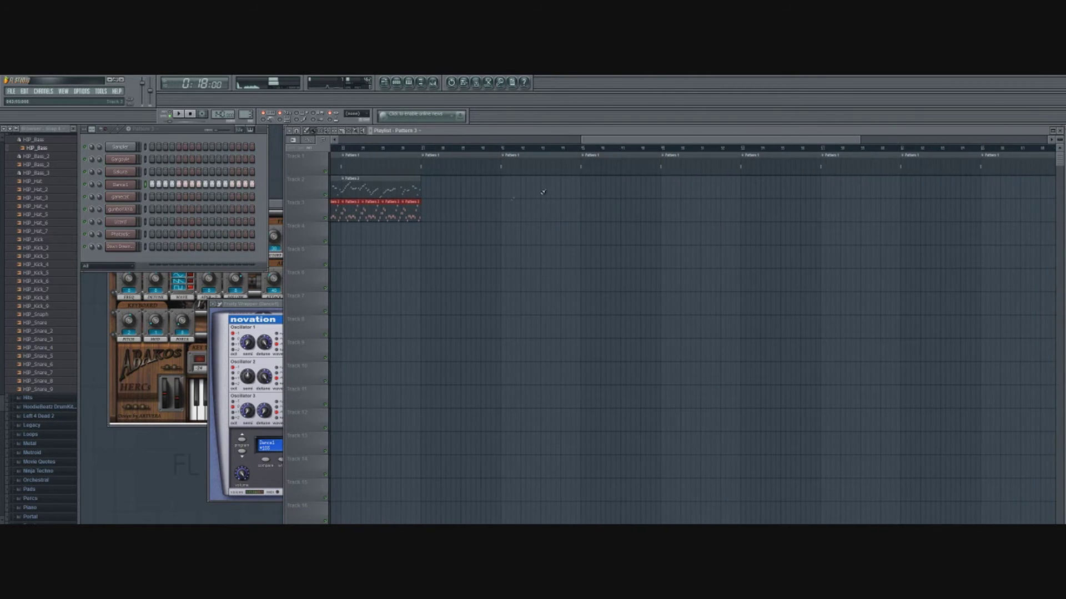
pyautogui.moveTo(505, 210); pyautogui.dragTo(1052, 212)
pyautogui.hscroll(4, 810, 146)
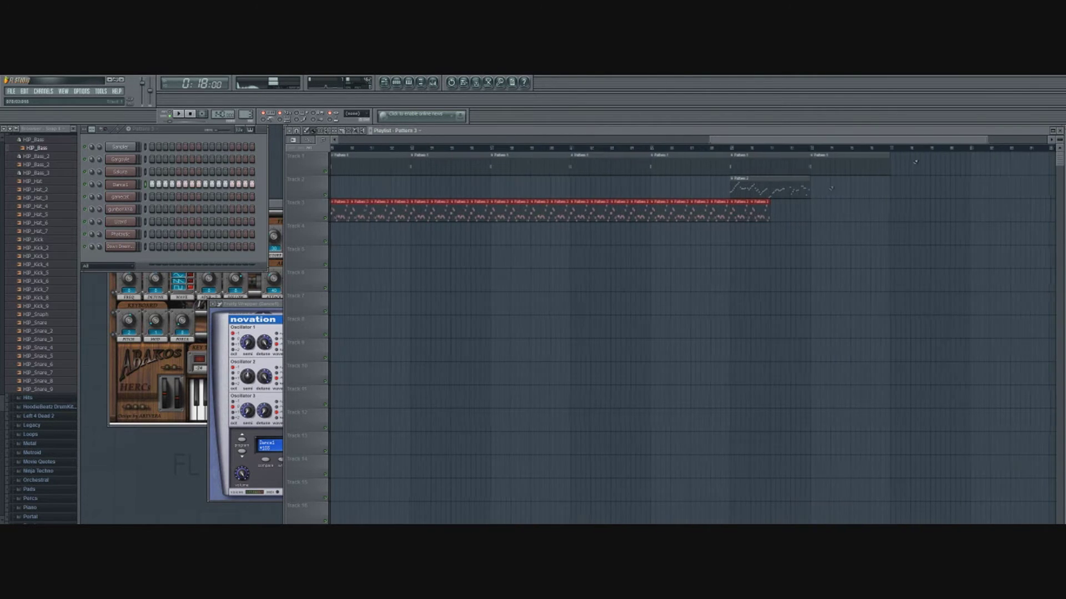
pyautogui.moveTo(773, 211); pyautogui.dragTo(1039, 210)
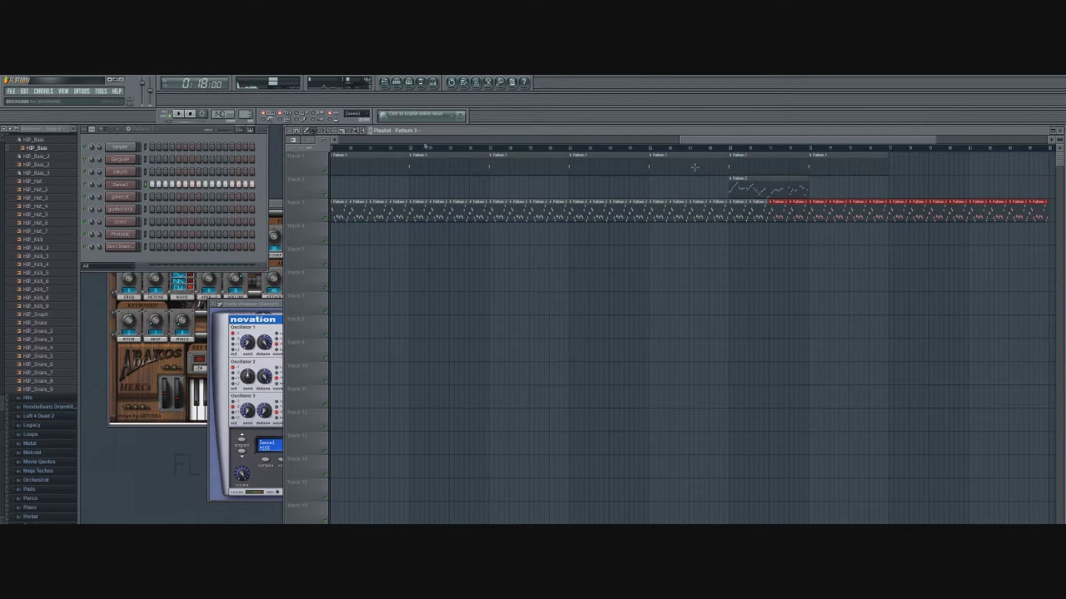
# Switch to Pattern 4, audition the Vurtbox synth and enter a melody of spaced notes across its channel's first 16 steps
pyautogui.click(179, 136)
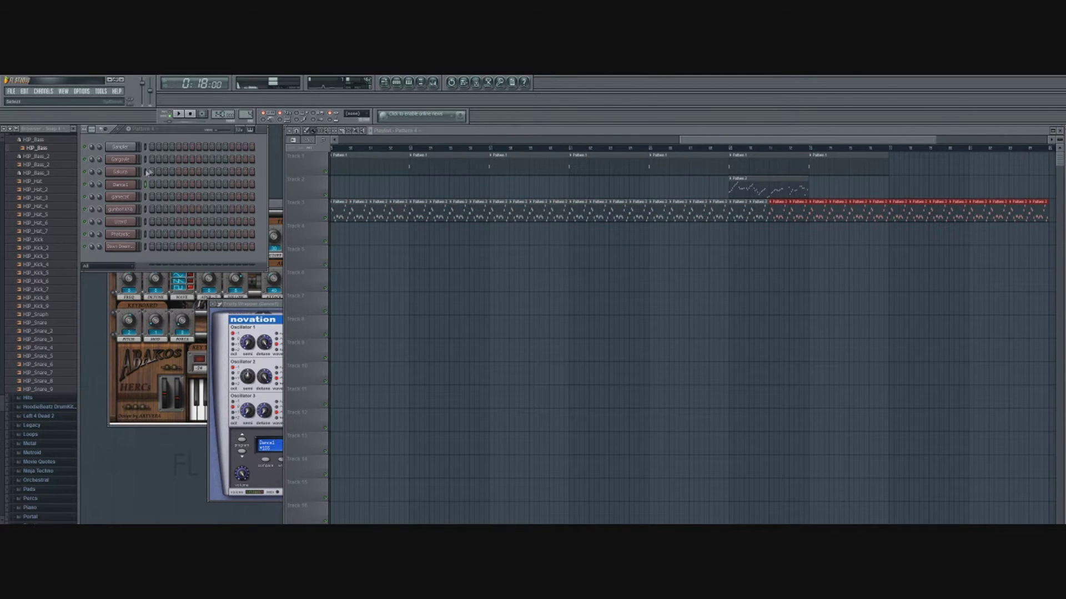
pyautogui.click(120, 197)
pyautogui.press('v')
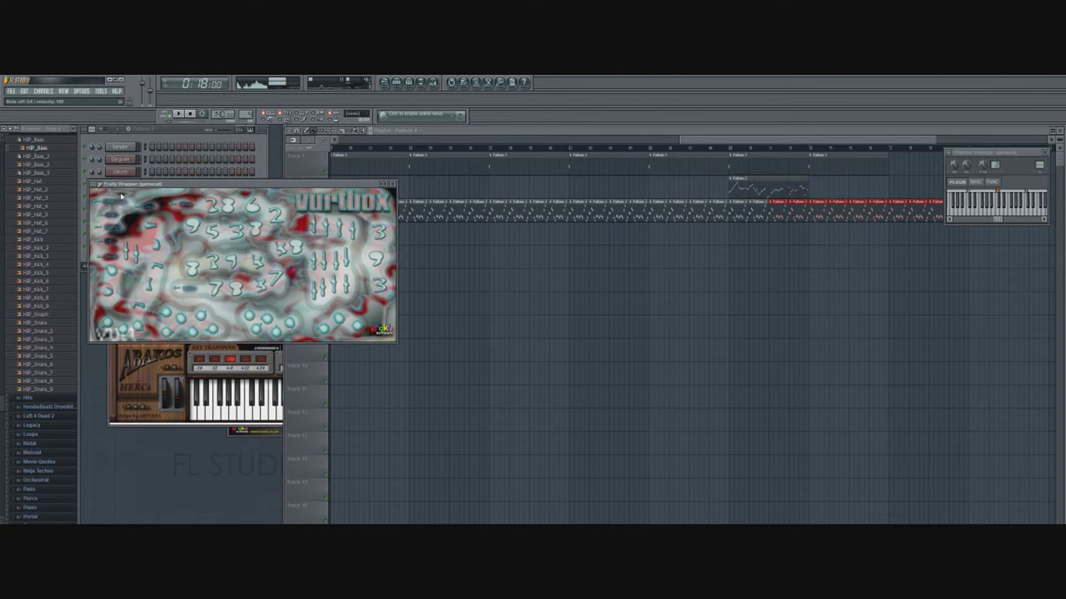
pyautogui.click(176, 136)
pyautogui.click(251, 130)
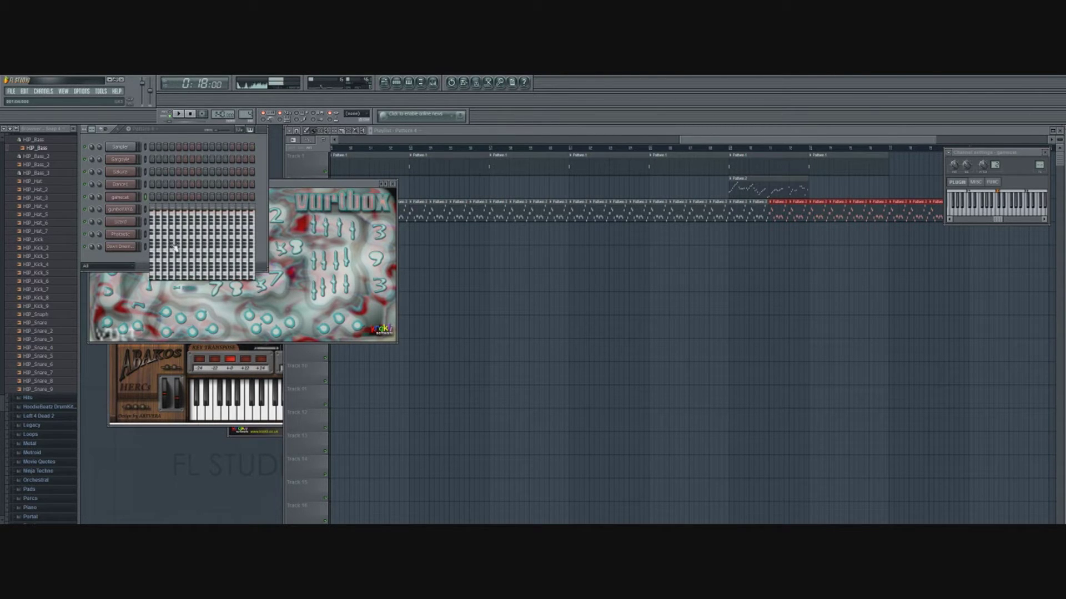
pyautogui.scroll(2, 157, 258)
pyautogui.click(153, 266)
pyautogui.click(167, 268)
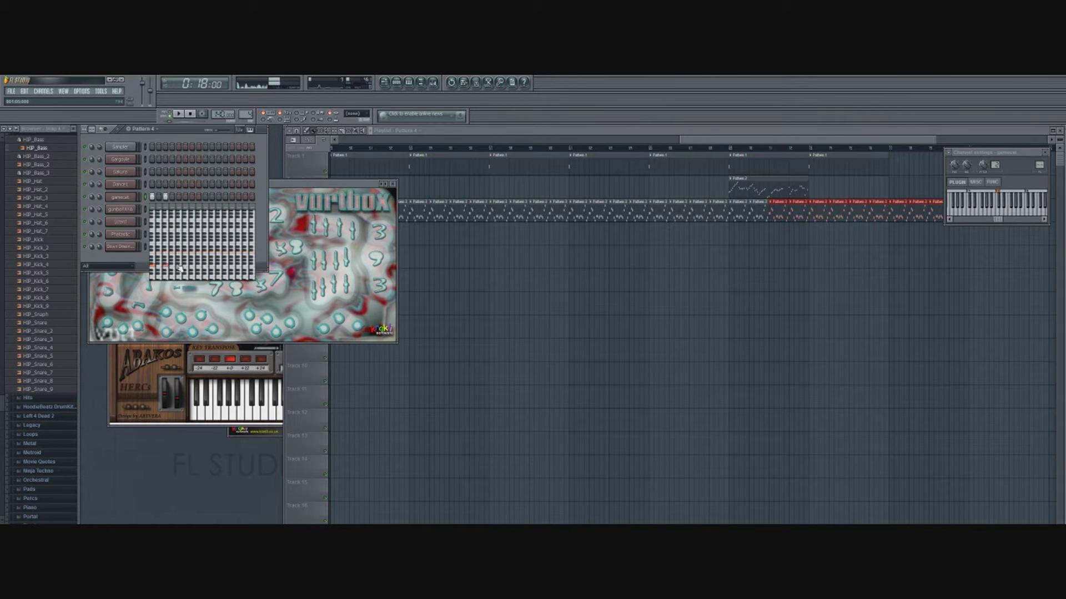
pyautogui.click(196, 269)
pyautogui.click(232, 257)
pyautogui.click(239, 257)
# Extend Pattern 4 to 32 steps and continue the Vurtbox channel's melody across the added steps
pyautogui.click(91, 130)
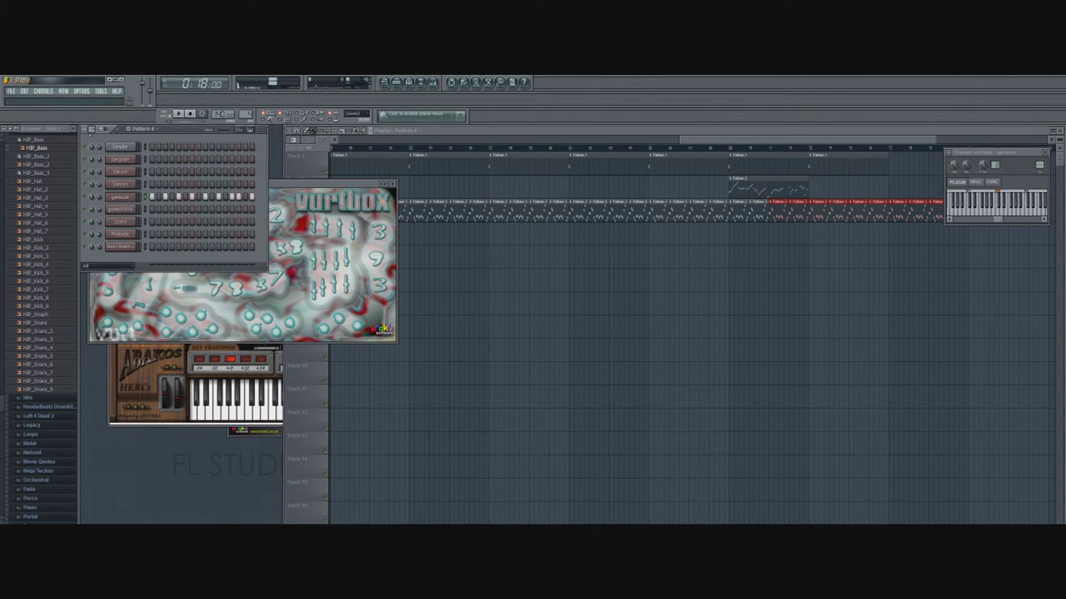
pyautogui.click(357, 129)
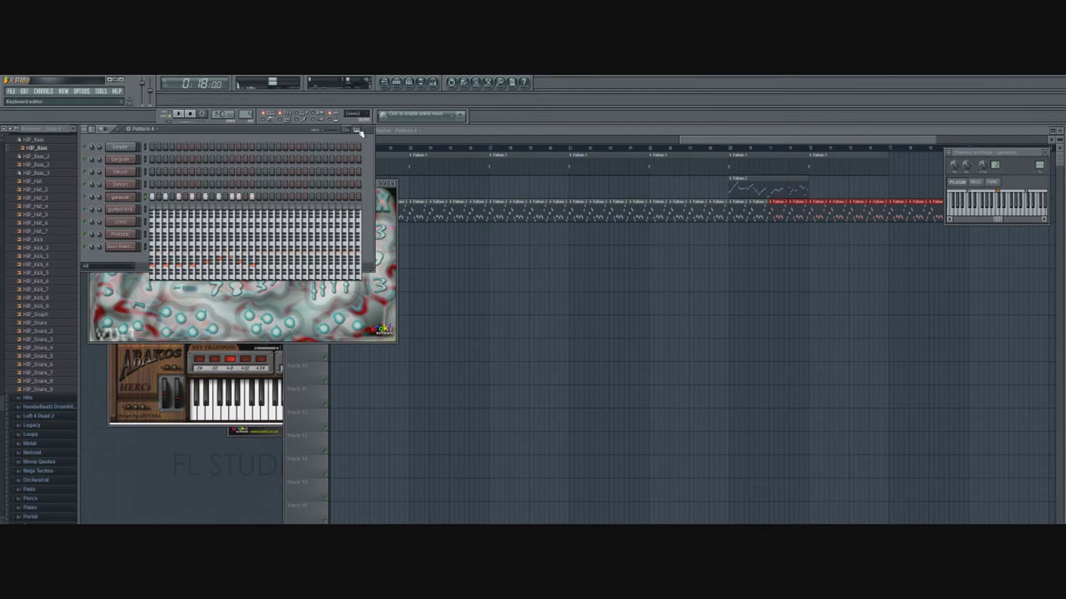
pyautogui.scroll(-1, 272, 278)
pyautogui.click(266, 257)
pyautogui.click(293, 266)
pyautogui.click(299, 266)
pyautogui.click(325, 272)
pyautogui.click(339, 271)
pyautogui.click(359, 266)
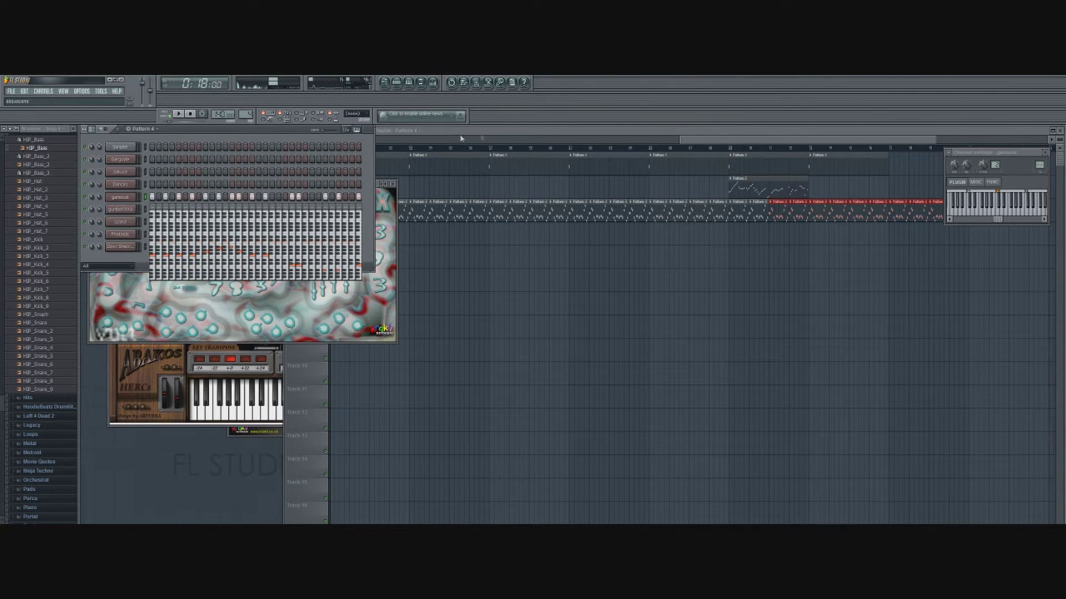
# Preview Pattern 4 and place two consecutive clips of it on Track 5 from bar 37, in the gap between the Pattern 3 clips
pyautogui.moveTo(692, 140); pyautogui.dragTo(195, 172)
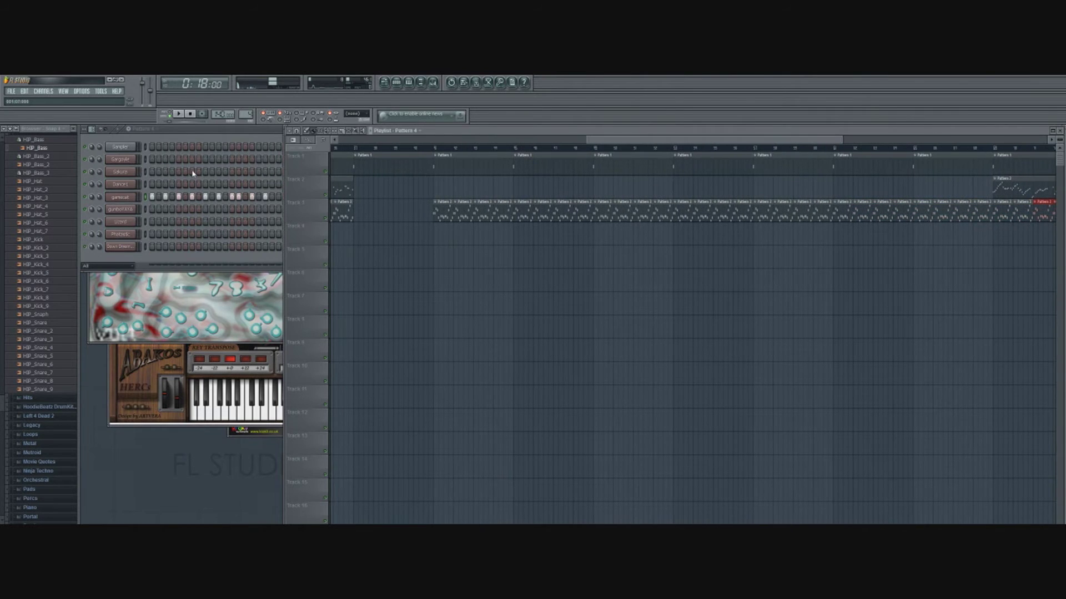
pyautogui.click(177, 113)
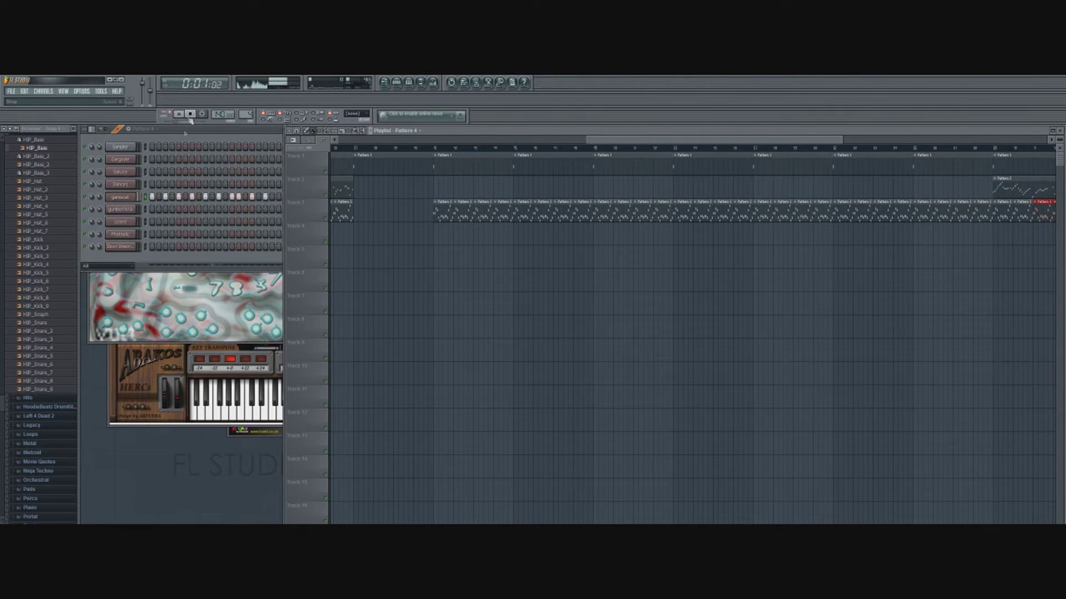
pyautogui.click(186, 135)
pyautogui.click(194, 114)
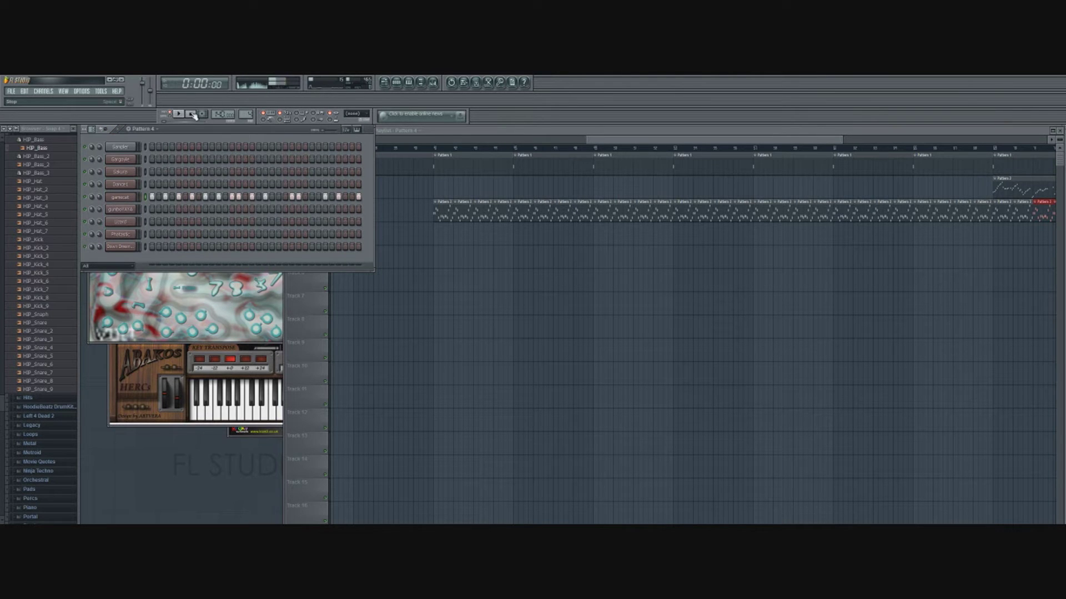
pyautogui.moveTo(600, 140); pyautogui.dragTo(556, 140)
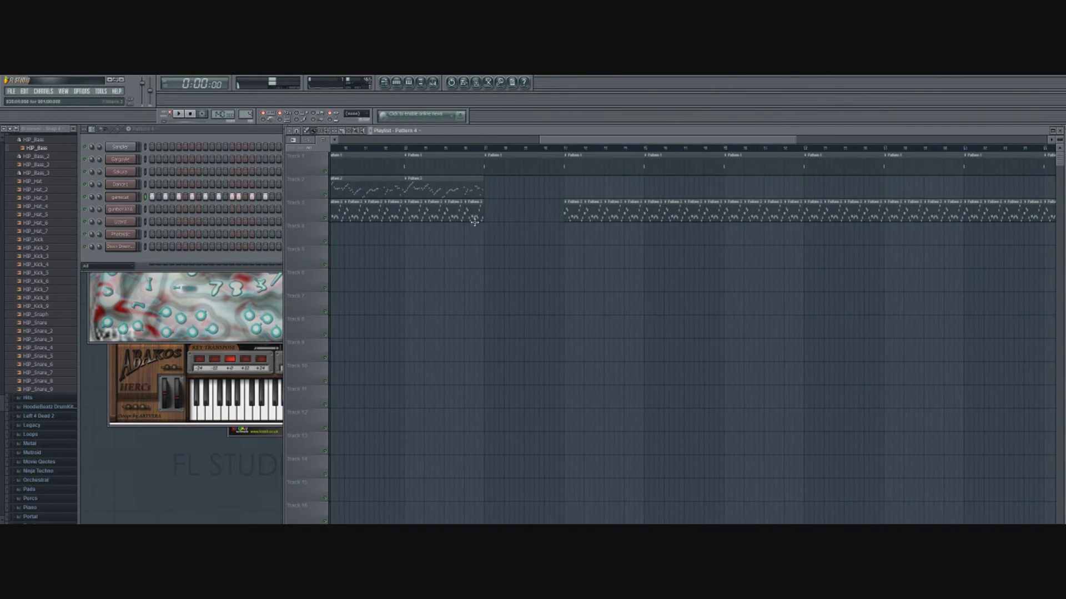
pyautogui.click(528, 256)
# In Pattern 5, enter a note on the Mini Vurtbox channel's first step and place one clip on Track 6 at bar 37
pyautogui.click(227, 137)
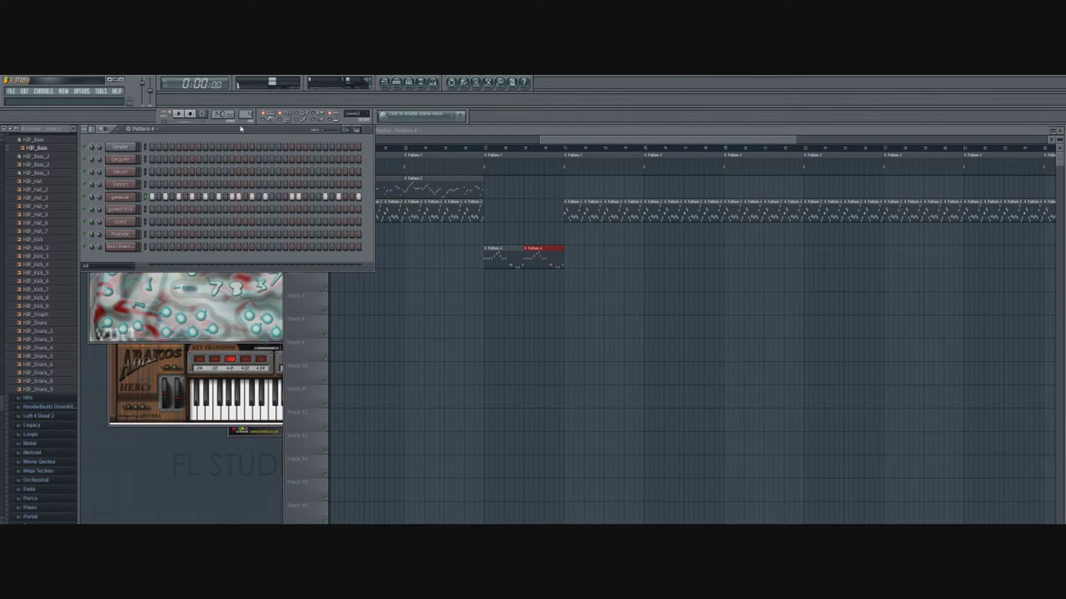
pyautogui.moveTo(248, 114); pyautogui.dragTo(247, 110)
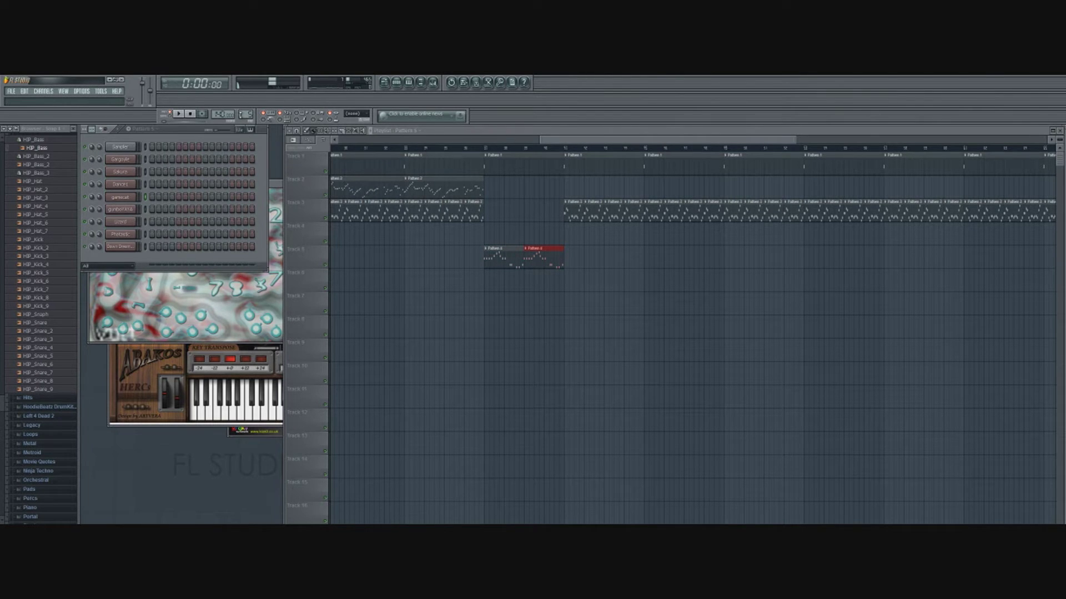
pyautogui.click(125, 210)
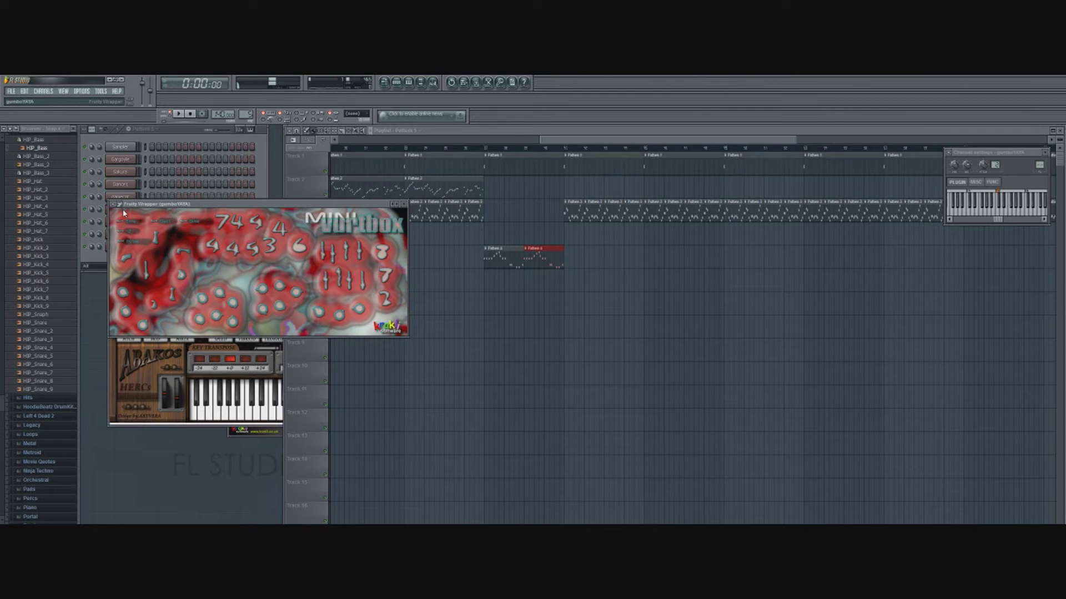
pyautogui.press('e')
pyautogui.press('e')
pyautogui.click(237, 140)
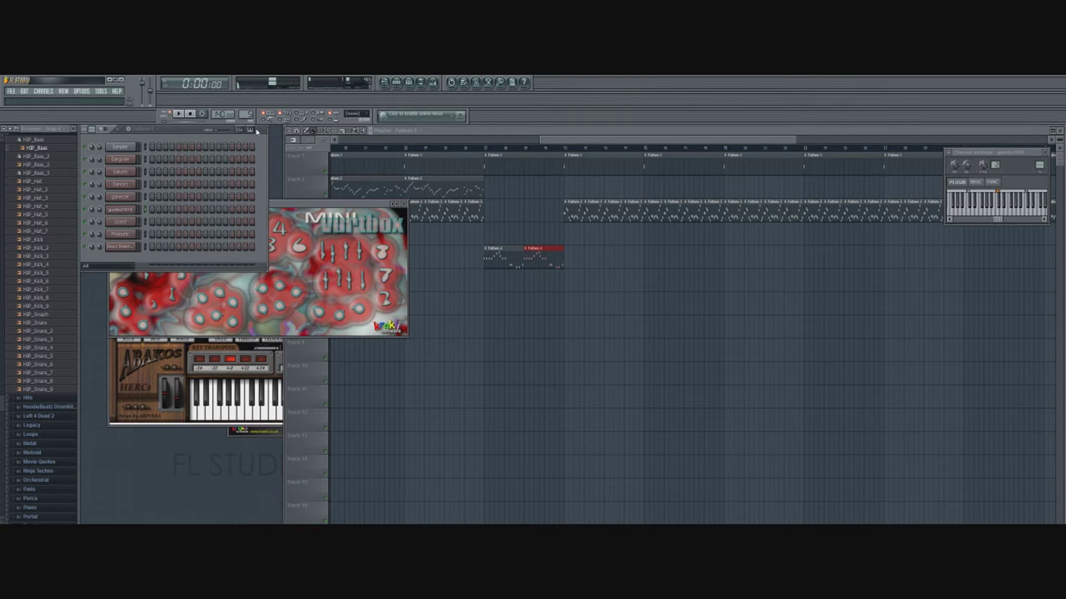
pyautogui.click(250, 131)
pyautogui.click(152, 245)
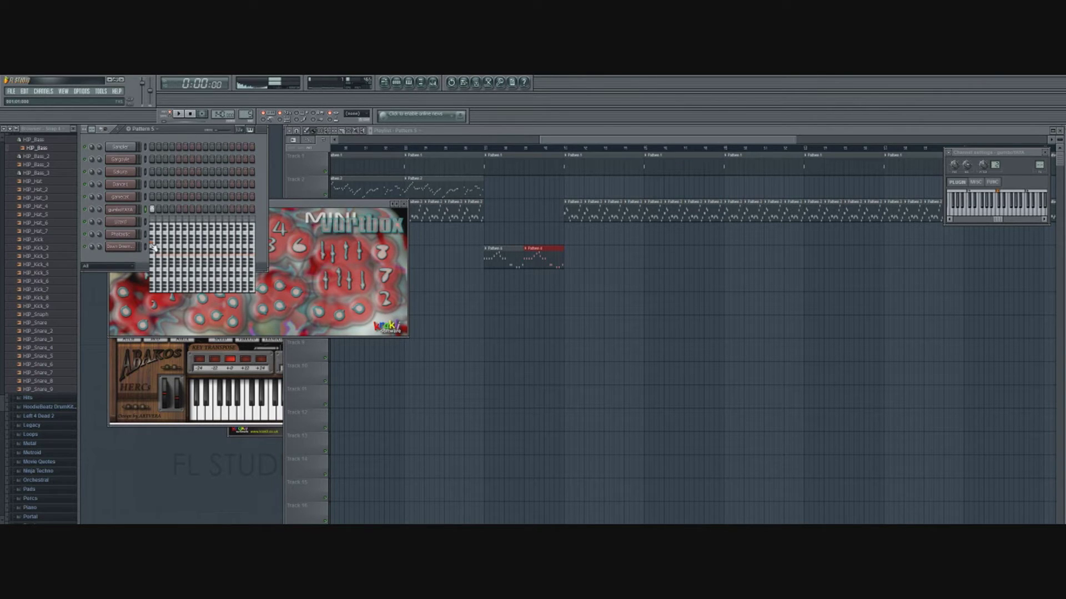
pyautogui.moveTo(570, 141); pyautogui.dragTo(563, 141)
pyautogui.click(517, 278)
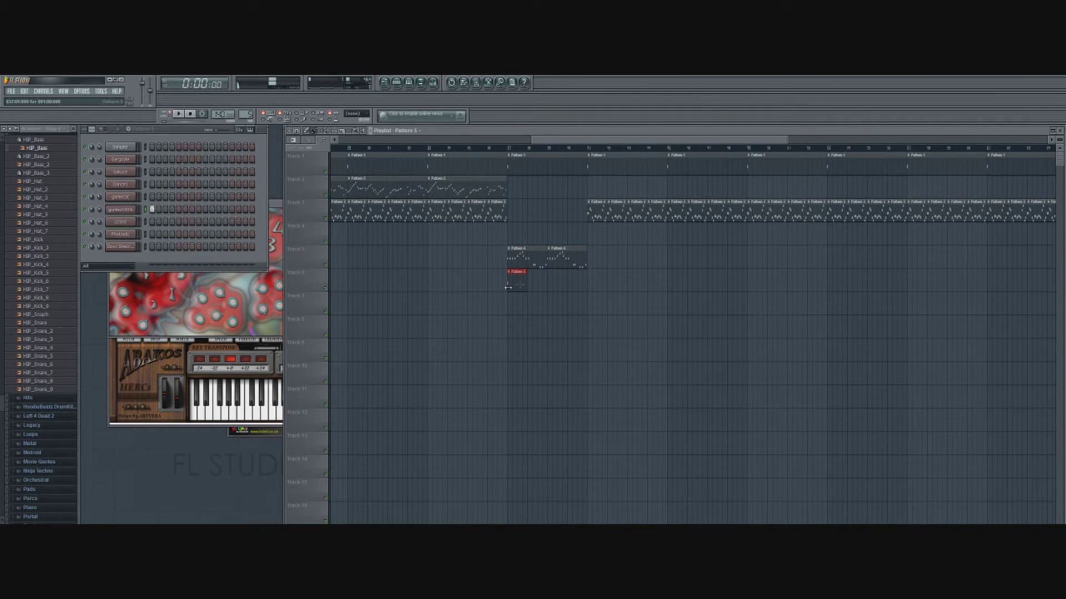
# Switch to Pattern 6, audition the Lizard synth and enter a note on the first step of its channel
pyautogui.click(120, 222)
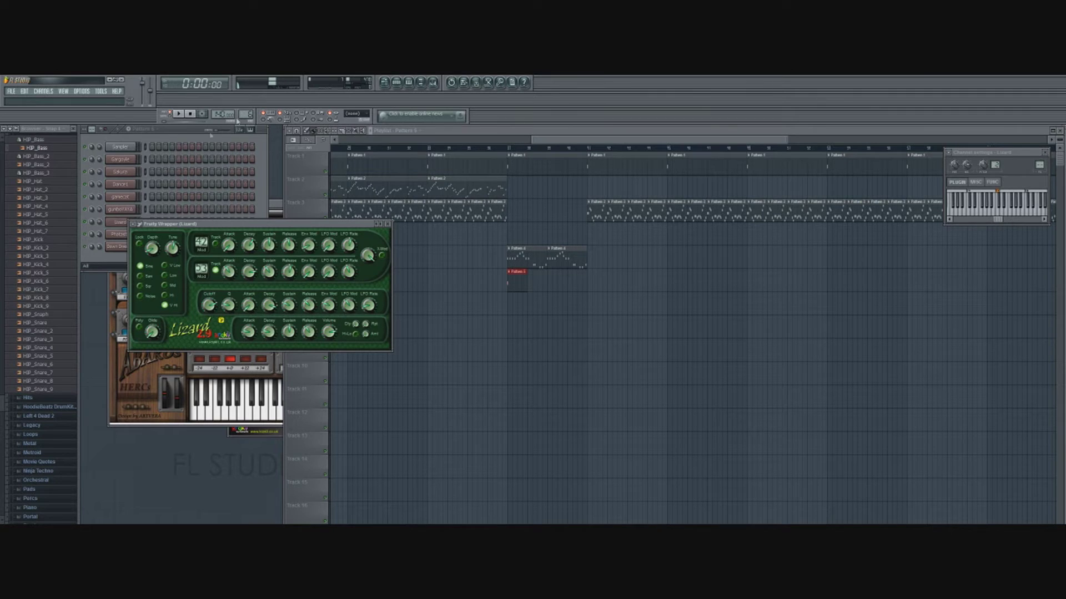
pyautogui.click(180, 135)
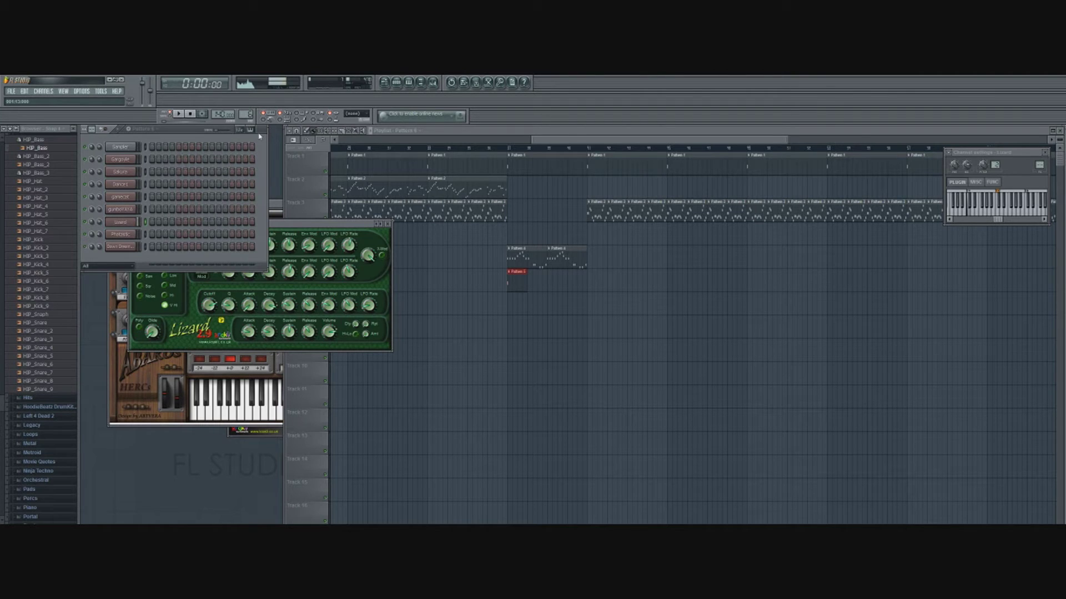
pyautogui.press('z')
pyautogui.press('z')
pyautogui.click(250, 130)
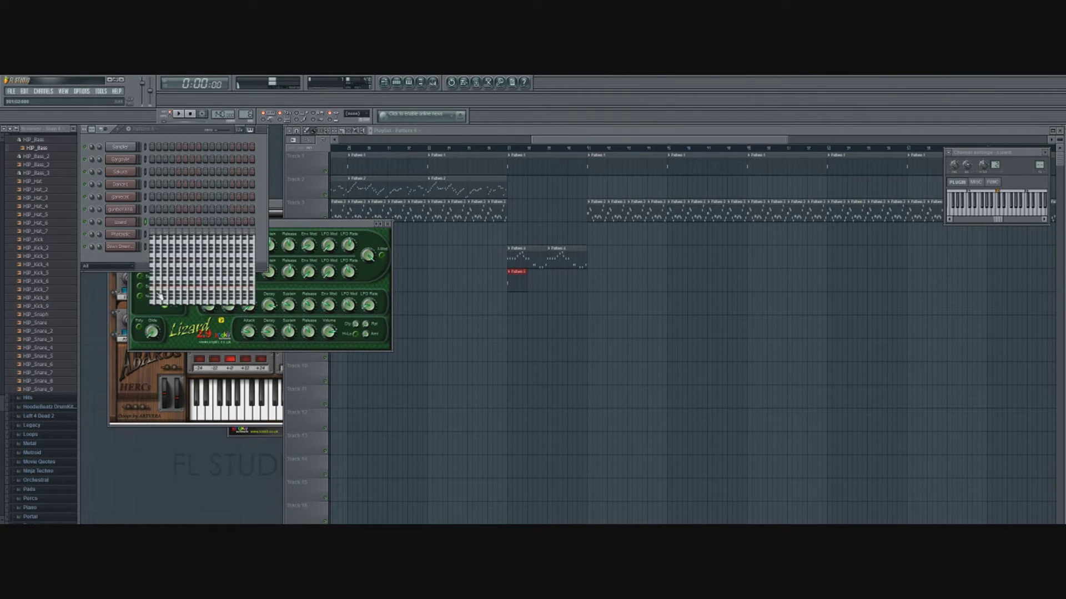
pyautogui.click(154, 264)
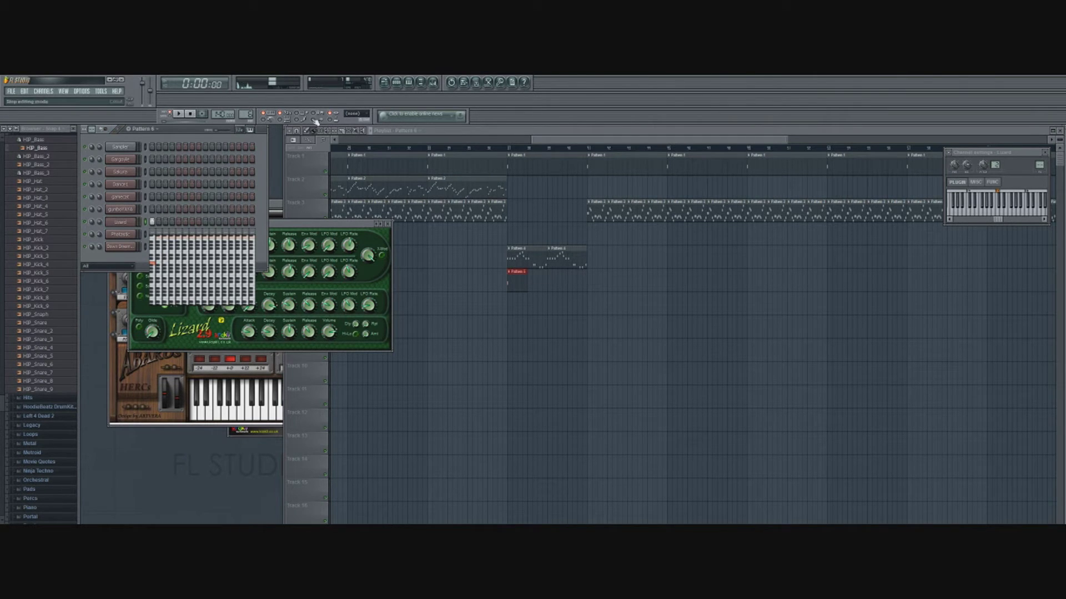
# Move all playlist clips four bars later so they begin at bar 5, and place a Pattern 6 clip at the start of Track 2
pyautogui.moveTo(559, 139); pyautogui.dragTo(172, 132)
pyautogui.click(349, 131)
pyautogui.moveTo(335, 361); pyautogui.dragTo(235, 141)
pyautogui.moveTo(367, 153); pyautogui.dragTo(1056, 336)
pyautogui.moveTo(750, 140); pyautogui.dragTo(319, 106)
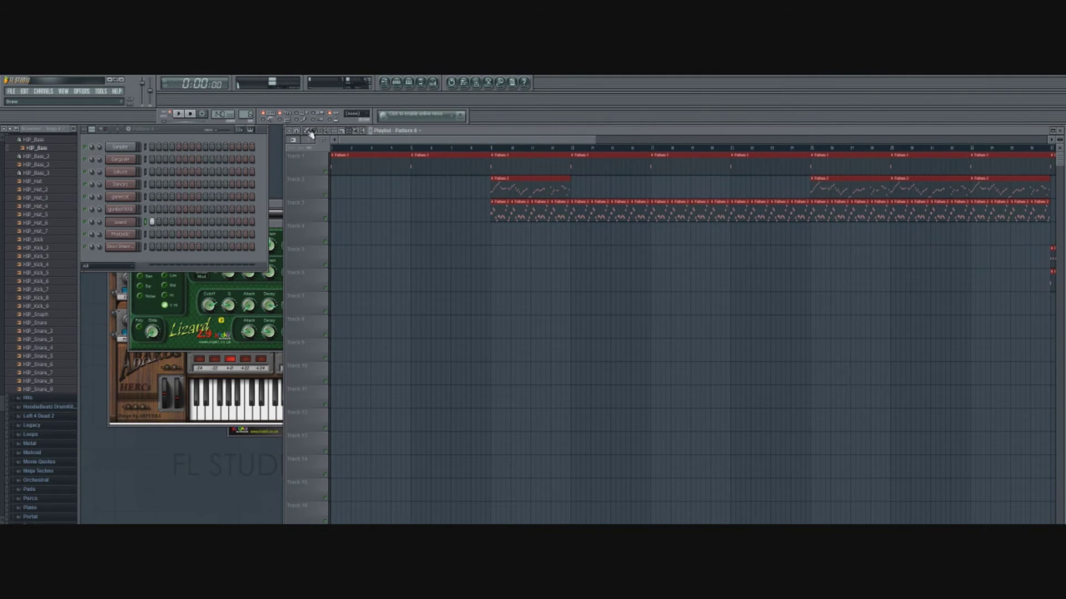
pyautogui.moveTo(361, 162); pyautogui.dragTo(437, 165)
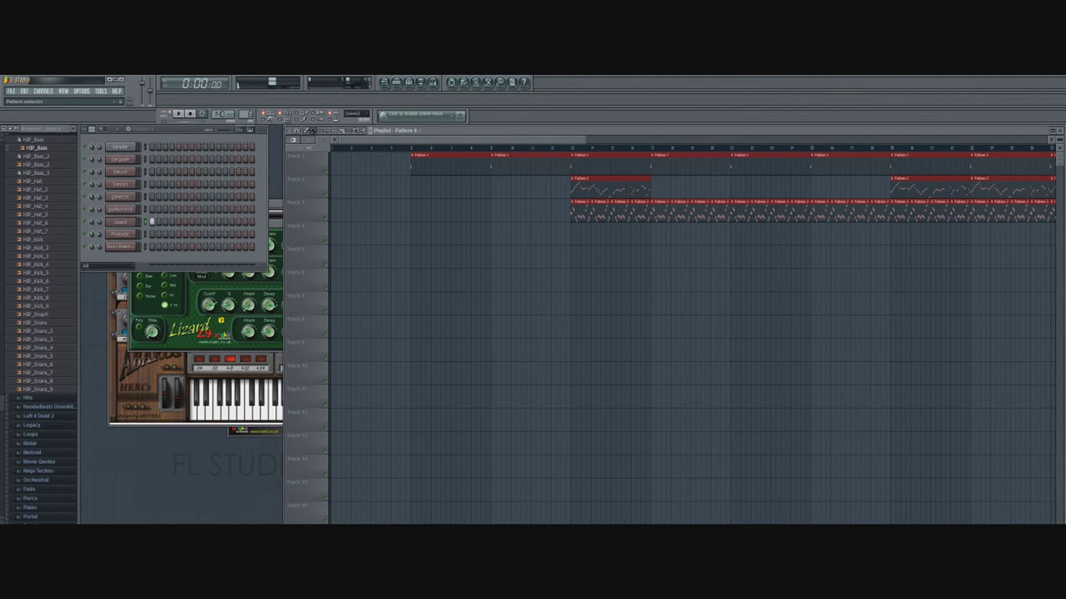
pyautogui.click(335, 188)
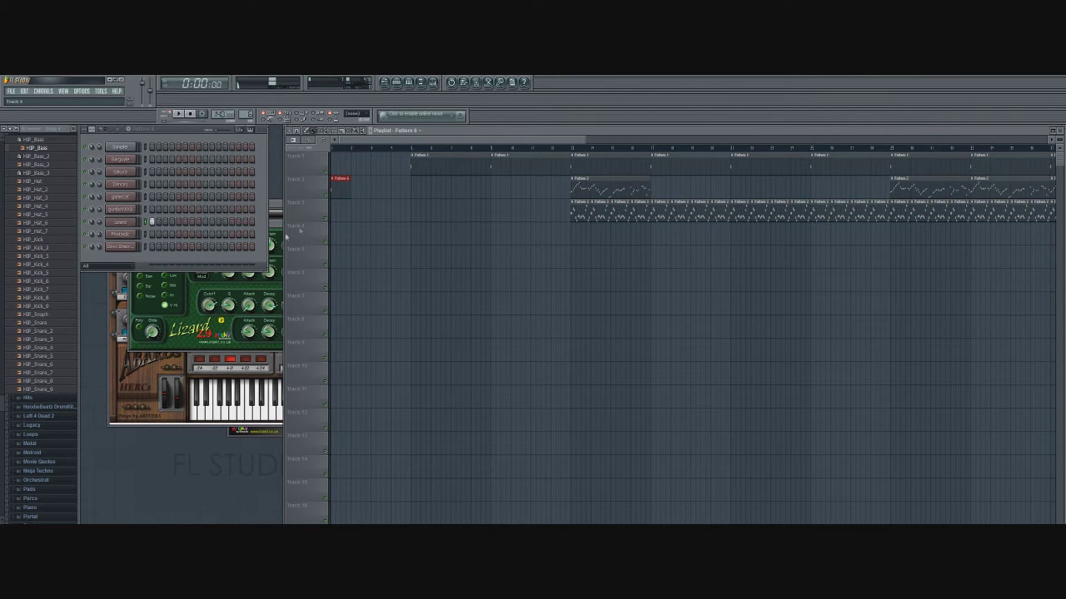
# Switch to Pattern 7, extend the step grid to 32 steps, and open and audition the FL3A synth
pyautogui.moveTo(245, 115); pyautogui.dragTo(246, 112)
pyautogui.moveTo(87, 132); pyautogui.dragTo(89, 128)
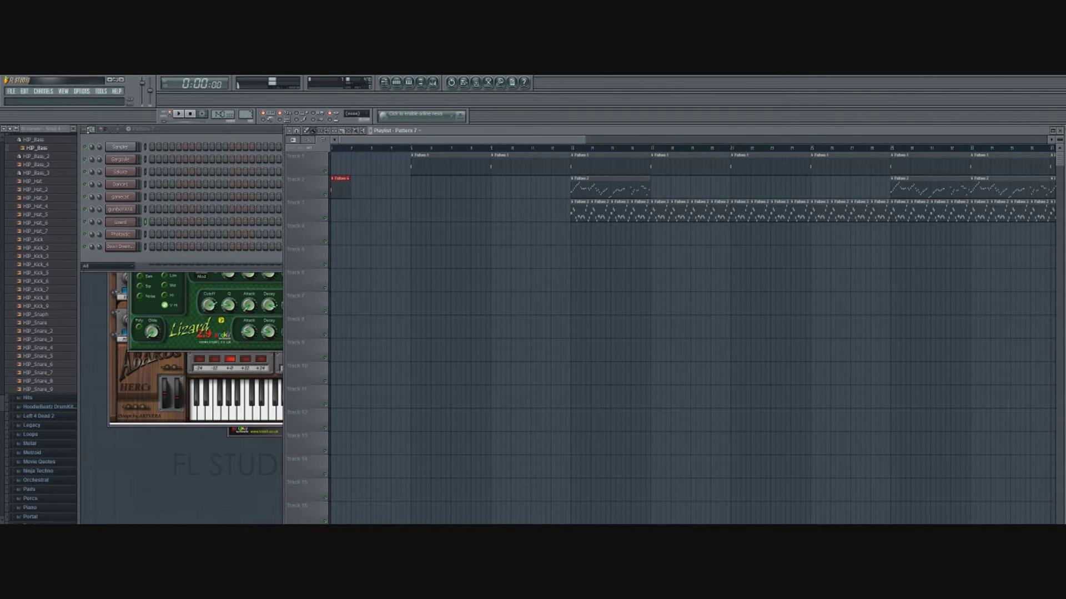
pyautogui.click(205, 141)
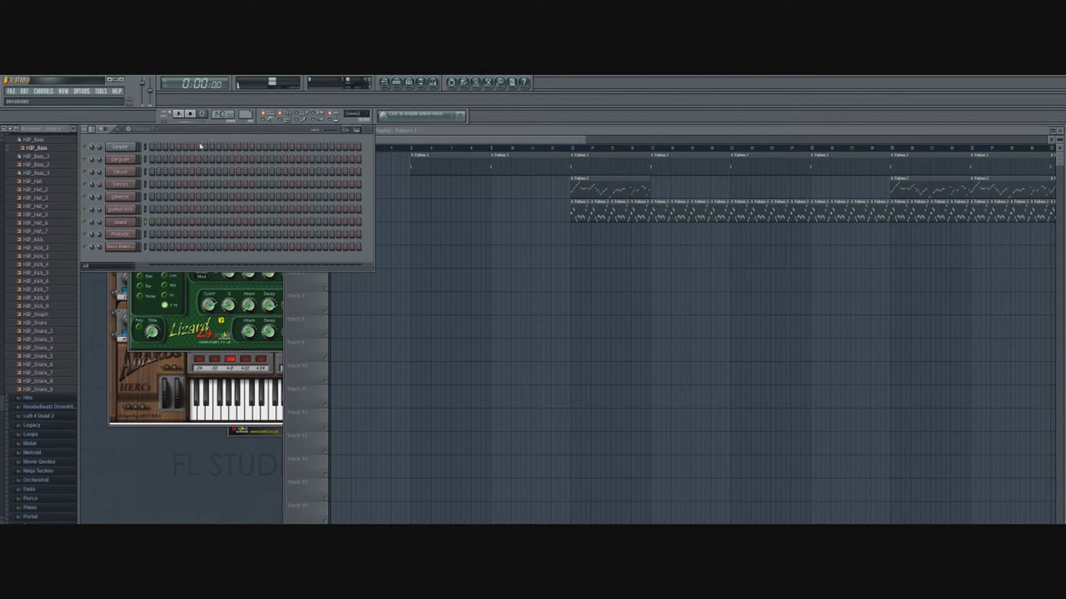
pyautogui.click(121, 236)
pyautogui.press('w')
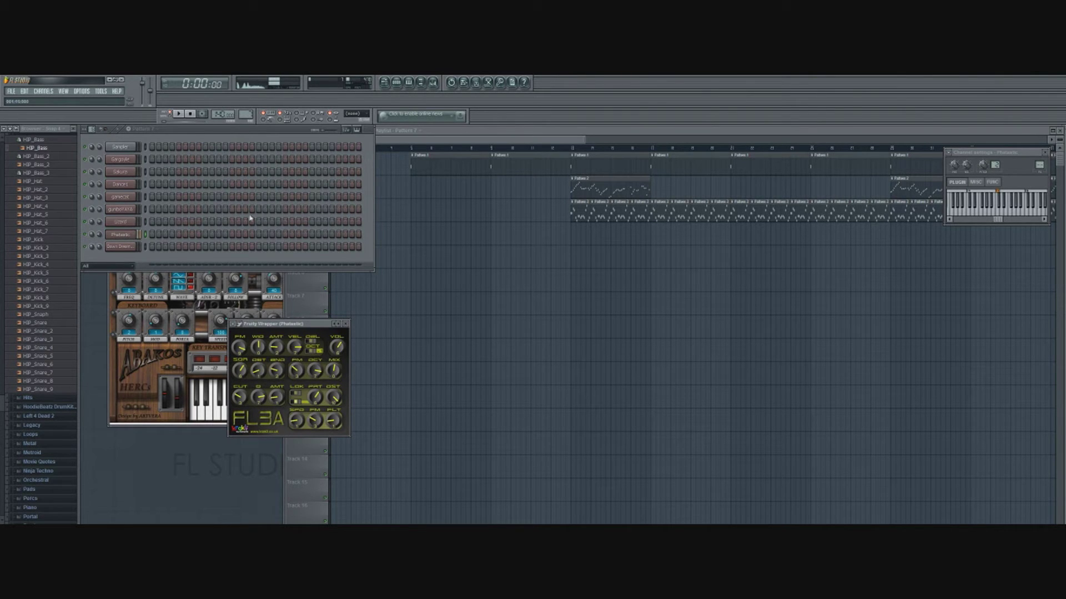
# Draw a varied melody across all 32 steps of the FL3A synth's channel in the step keyboard editor
pyautogui.click(357, 130)
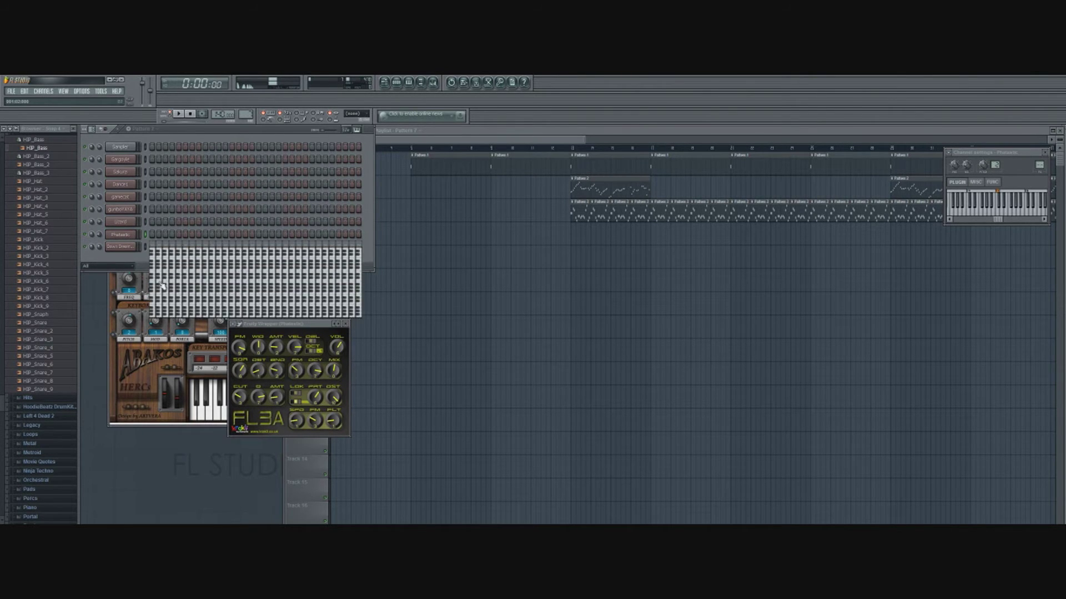
pyautogui.moveTo(157, 277)
pyautogui.mouseDown()
pyautogui.moveTo(219, 257)
pyautogui.moveTo(341, 249)
pyautogui.moveTo(362, 235)
pyautogui.mouseUp()
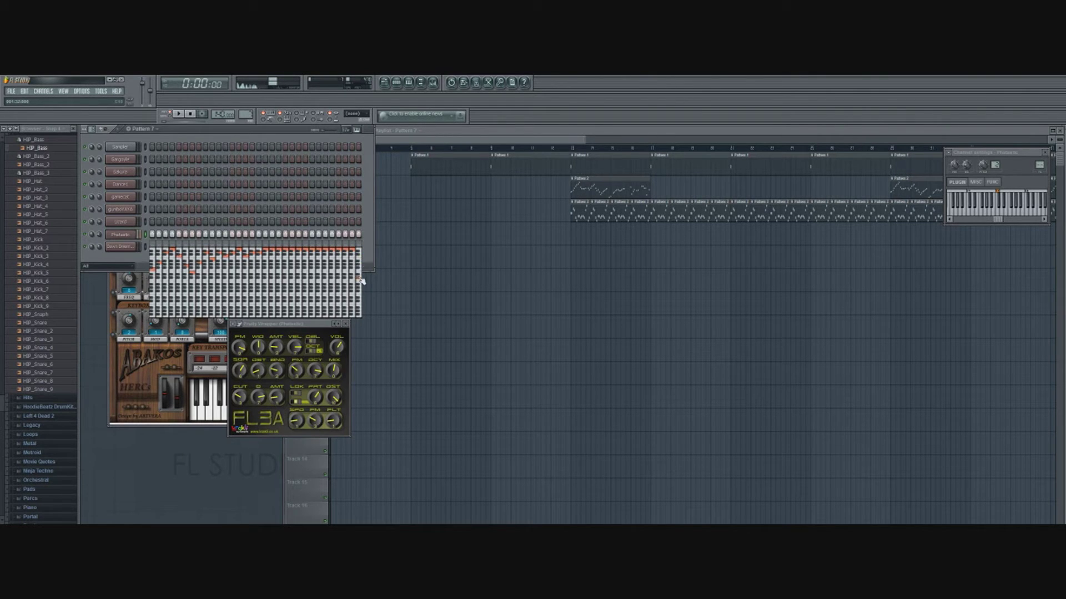
pyautogui.moveTo(233, 295); pyautogui.dragTo(287, 284)
pyautogui.scroll(8, 157, 305)
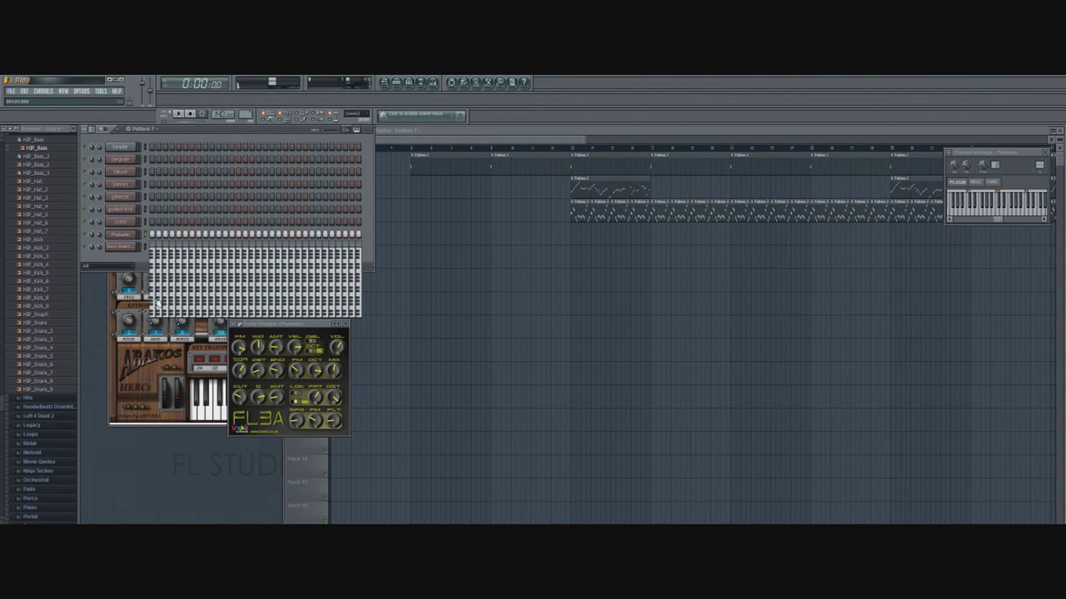
pyautogui.scroll(-10, 157, 300)
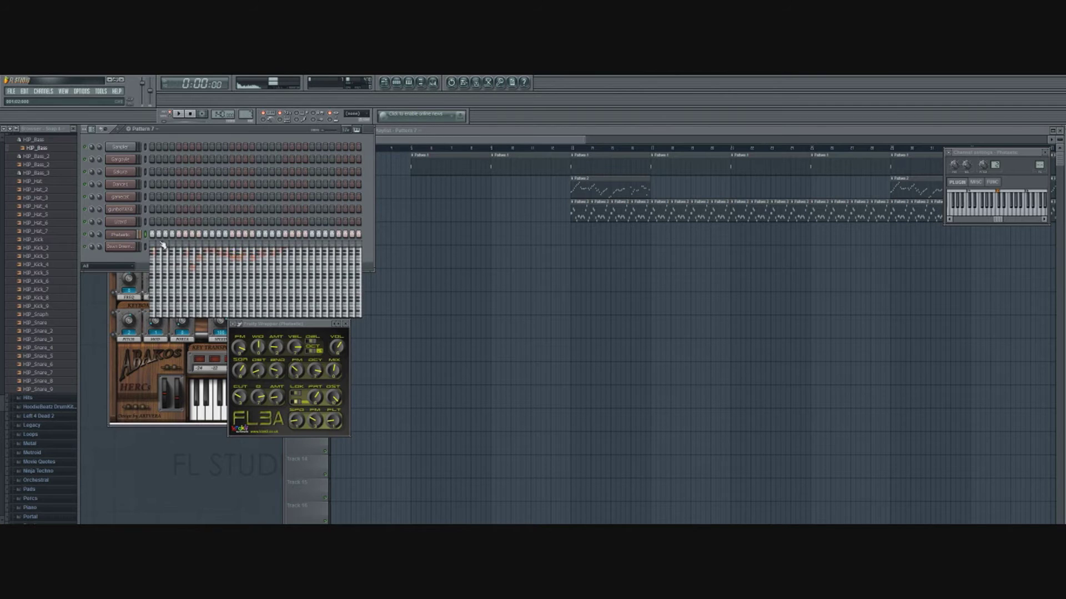
pyautogui.moveTo(161, 303)
pyautogui.mouseDown()
pyautogui.moveTo(218, 312)
pyautogui.moveTo(251, 294)
pyautogui.moveTo(359, 296)
pyautogui.mouseUp()
# Place five scattered Pattern 7 clips in the playlist: one on Track 5, two on Track 6, and one each on Tracks 10 and 7
pyautogui.moveTo(431, 139); pyautogui.dragTo(520, 139)
pyautogui.click(480, 257)
pyautogui.click(628, 280)
pyautogui.click(769, 280)
pyautogui.click(893, 373)
pyautogui.click(1013, 304)
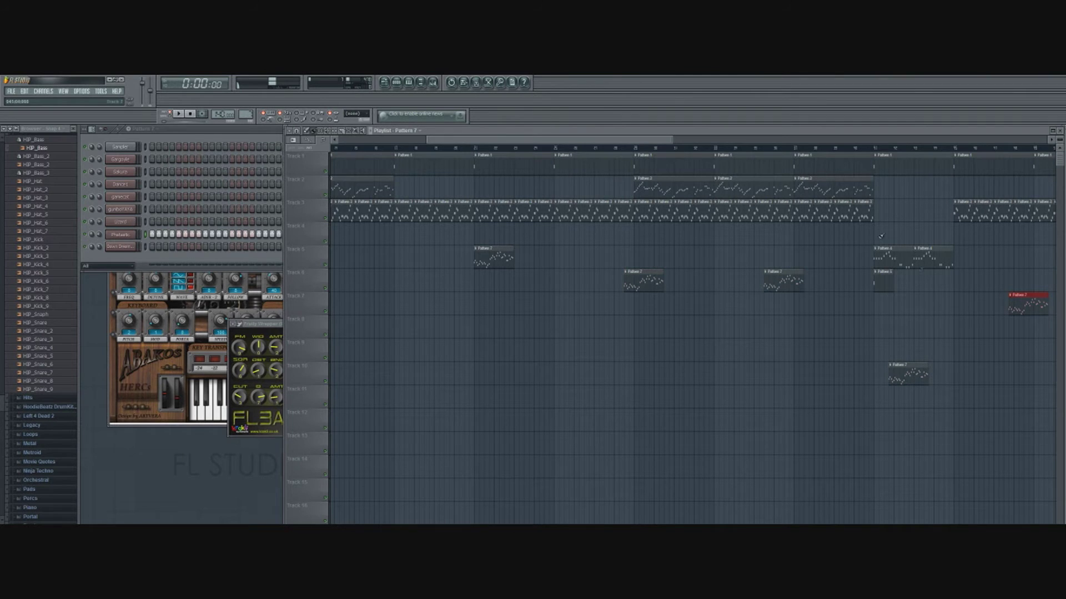
# Continue scattering Pattern 7 clips at irregular positions on Tracks 5 to 10 through the rest of the song
pyautogui.click(735, 140)
pyautogui.click(688, 257)
pyautogui.click(846, 327)
pyautogui.click(977, 280)
pyautogui.click(1024, 257)
pyautogui.click(1052, 351)
pyautogui.click(724, 351)
pyautogui.click(539, 351)
pyautogui.click(555, 280)
pyautogui.click(686, 328)
pyautogui.click(810, 281)
pyautogui.click(857, 382)
pyautogui.click(408, 378)
pyautogui.click(691, 146)
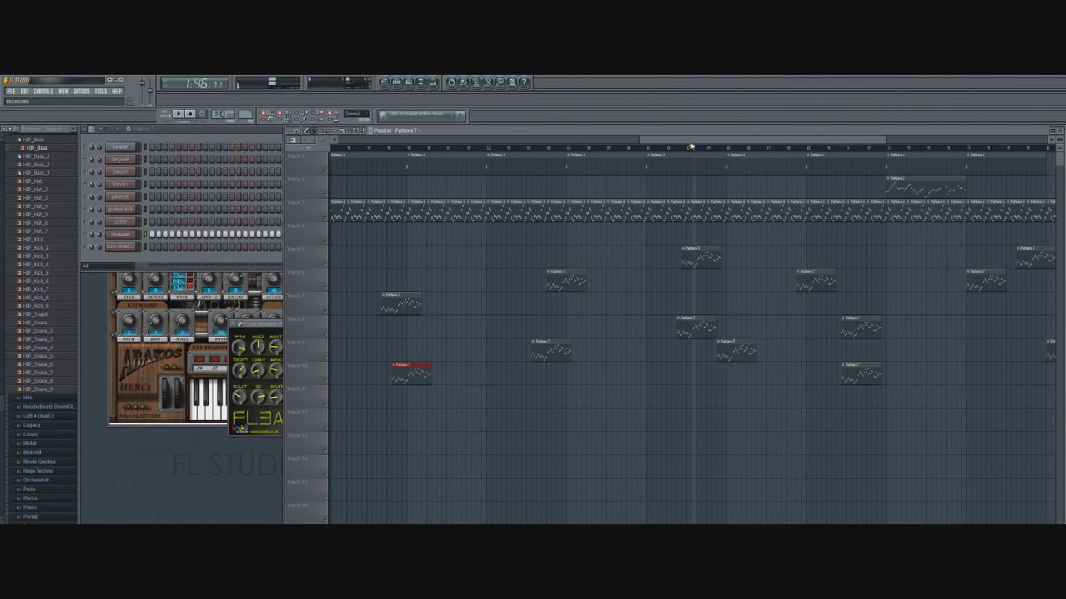
# Delete the Track 10 clip below the Pattern 4 clips and add Pattern 7 clips on Tracks 4, 8 and 9, including Track 8 at bar 7
pyautogui.scroll(5, 691, 146)
pyautogui.click(666, 235)
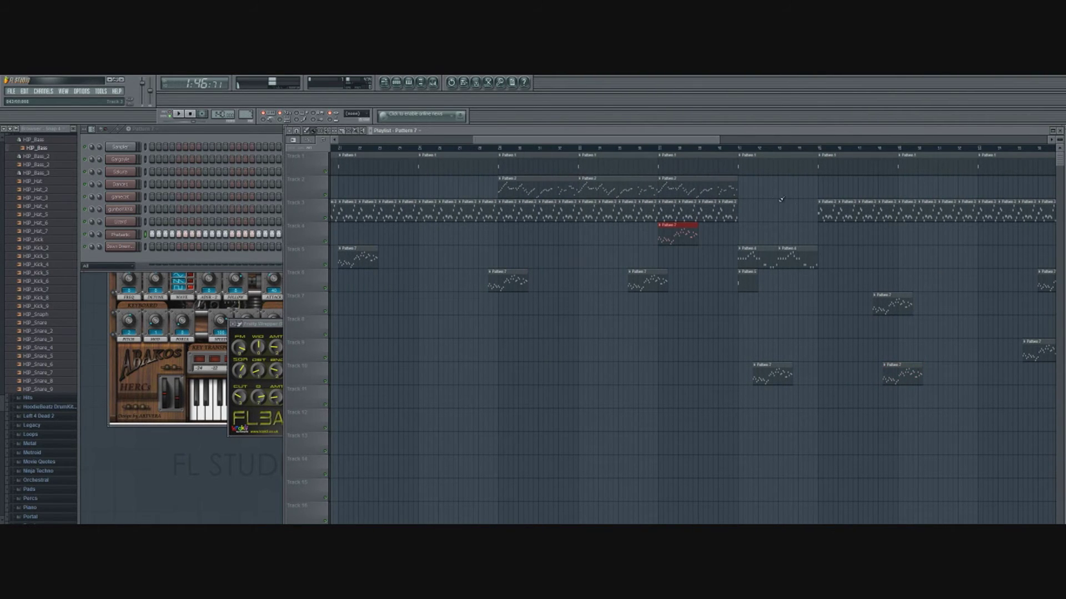
pyautogui.rightClick(779, 380)
pyautogui.click(392, 330)
pyautogui.click(521, 360)
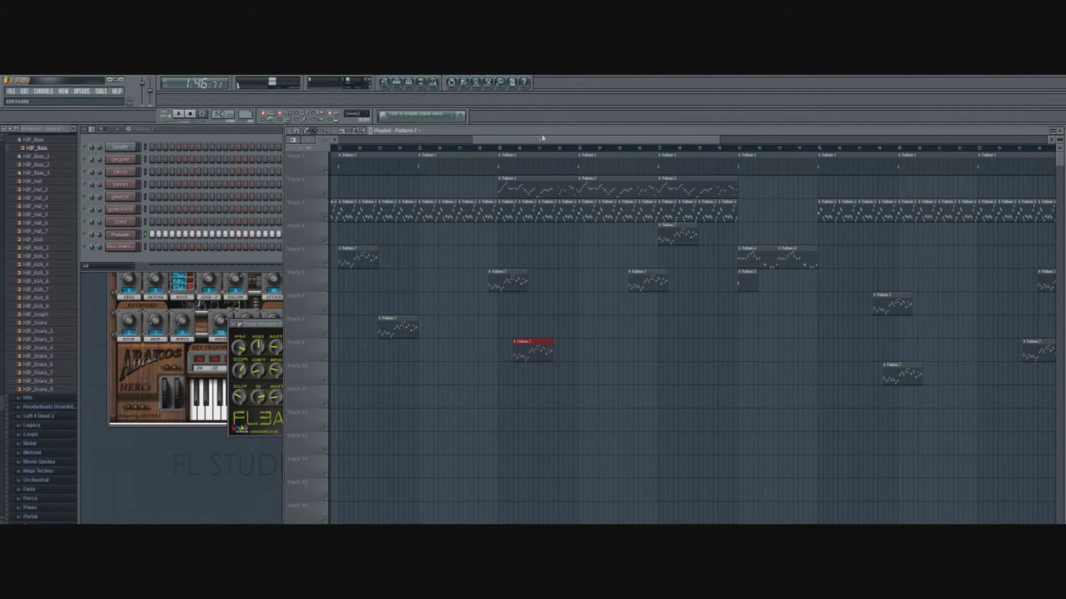
pyautogui.scroll(6, 374, 146)
pyautogui.click(455, 315)
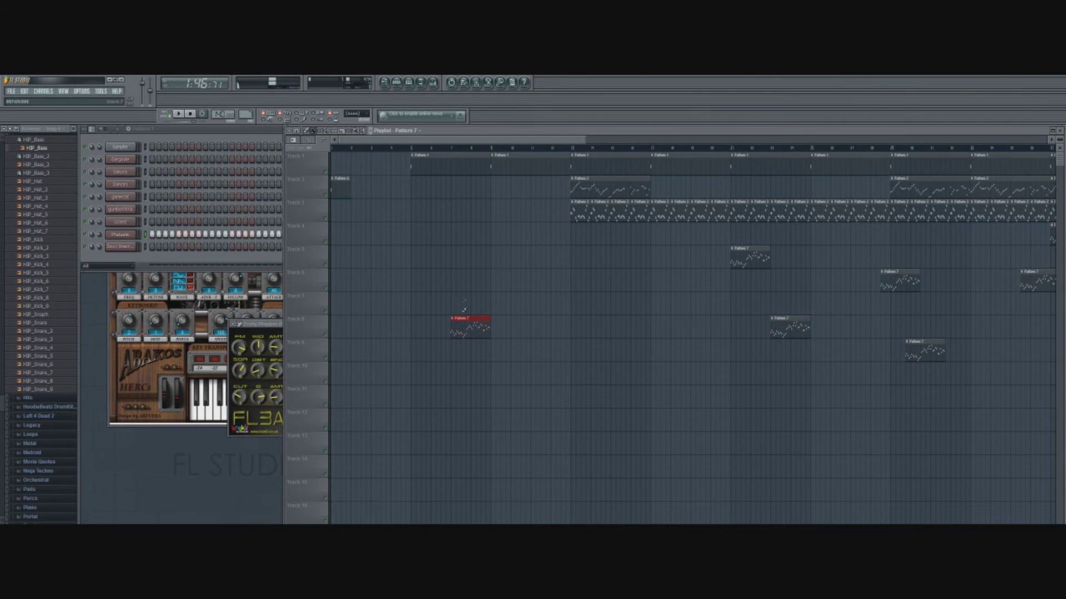
# Switch to Pattern 8, open the Dawn Dreamer synth and enter a low note on its channel's first step
pyautogui.click(197, 134)
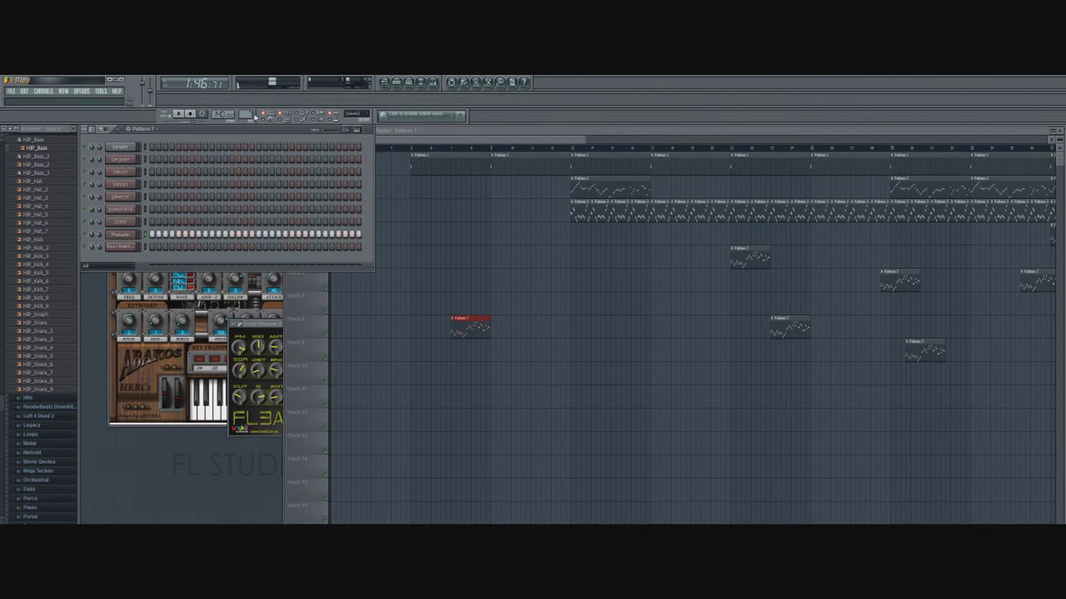
pyautogui.moveTo(246, 115); pyautogui.dragTo(246, 110)
pyautogui.click(123, 246)
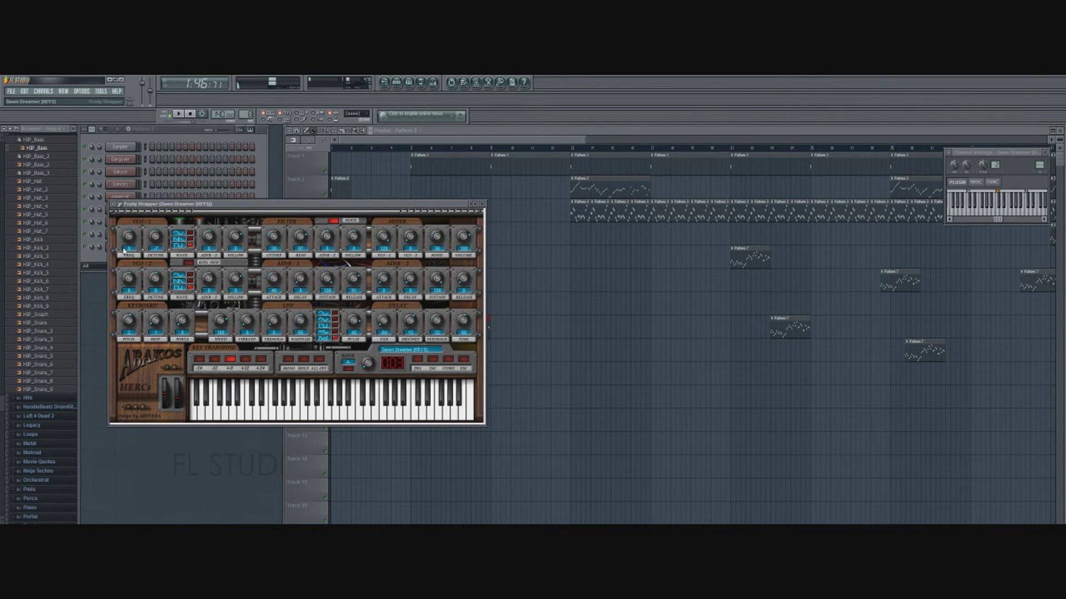
pyautogui.click(168, 134)
pyautogui.click(250, 131)
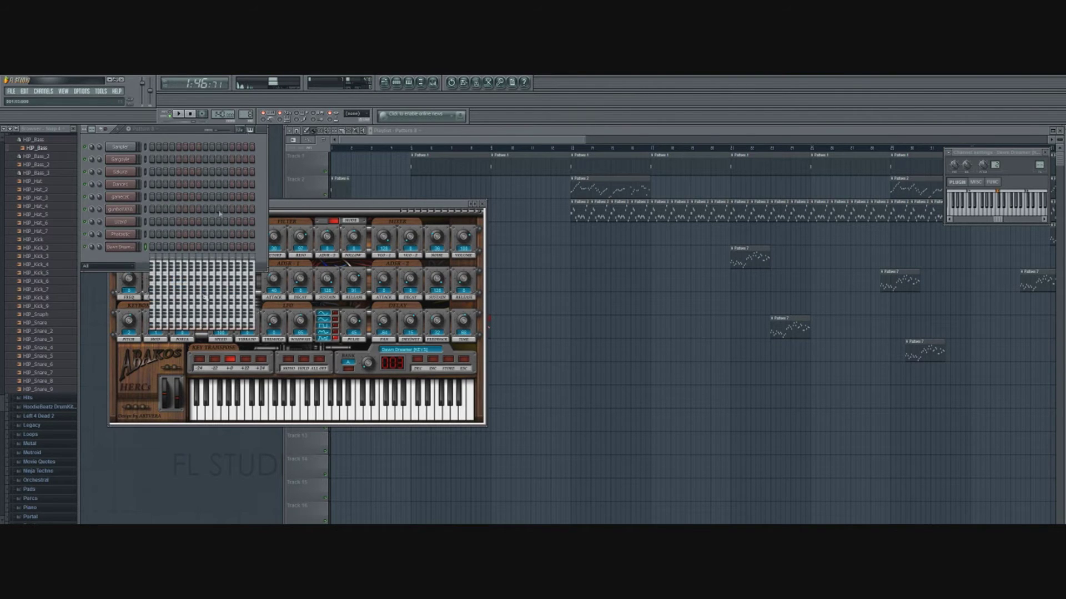
pyautogui.click(154, 325)
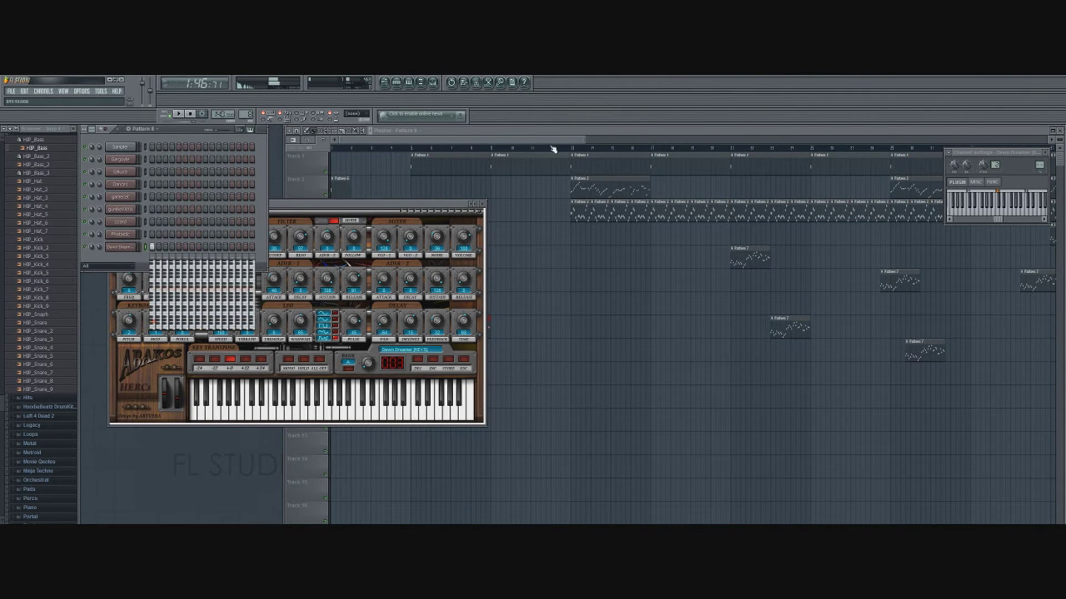
# Place a Pattern 8 clip at the start of Track 3 and play the song from the beginning
pyautogui.click(489, 325)
pyautogui.click(334, 211)
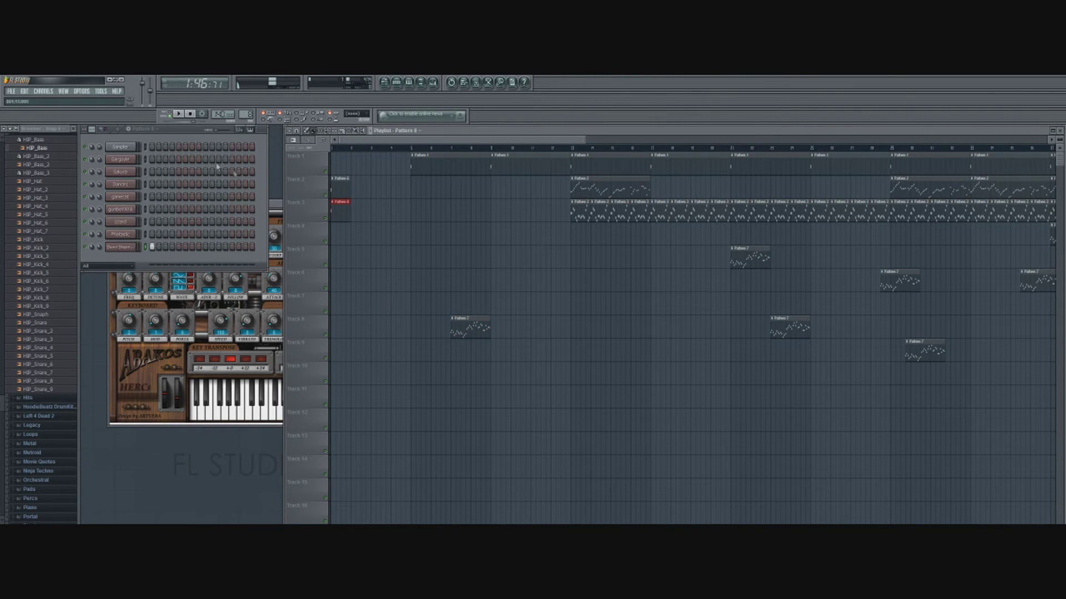
pyautogui.click(190, 115)
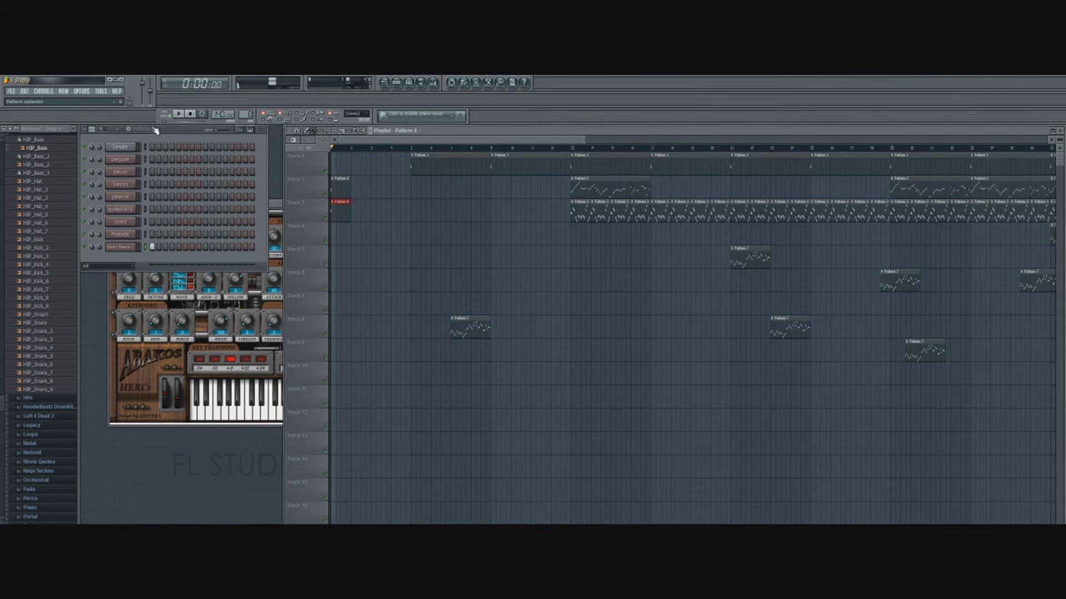
pyautogui.press('space')
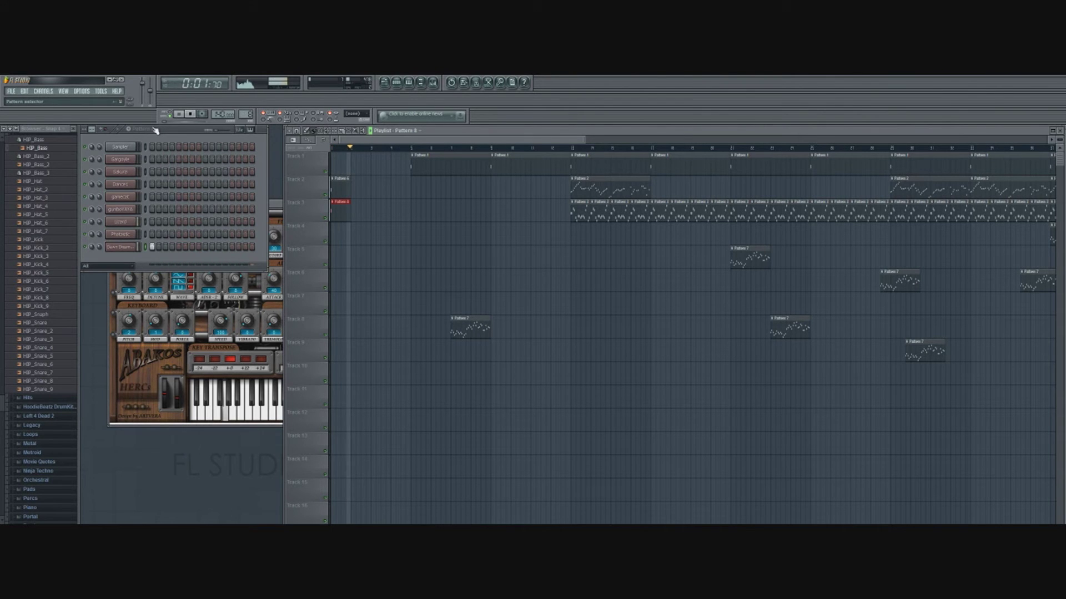